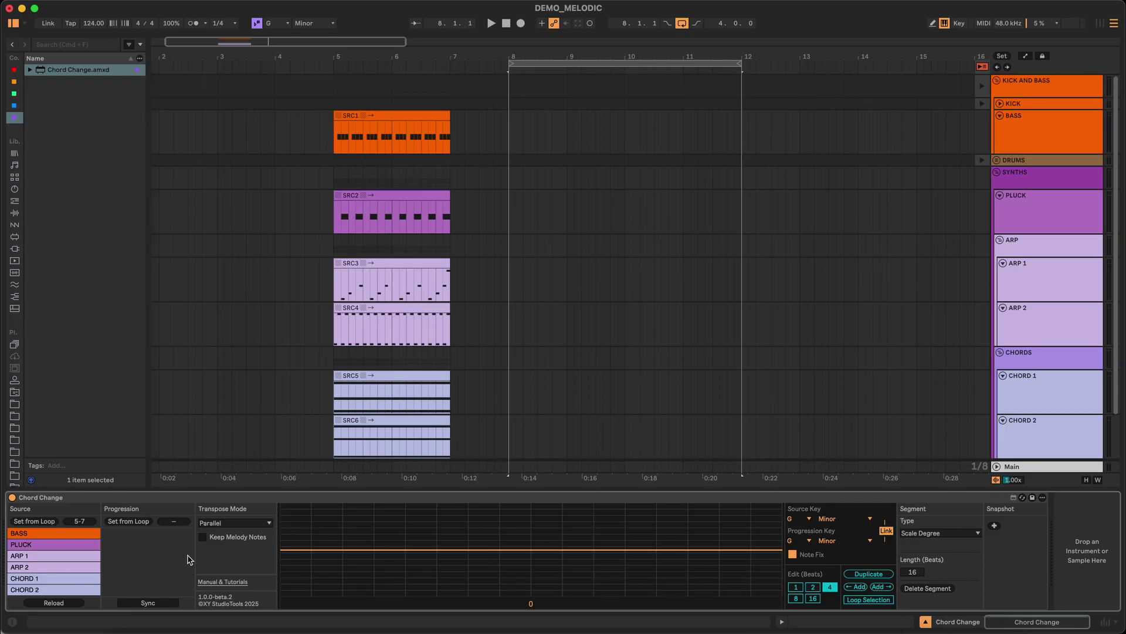
Set the progression from the loop to create PRG1–PRG6 in bars 8–12, then play and lower the middle chord to v.
left_click(138, 522)
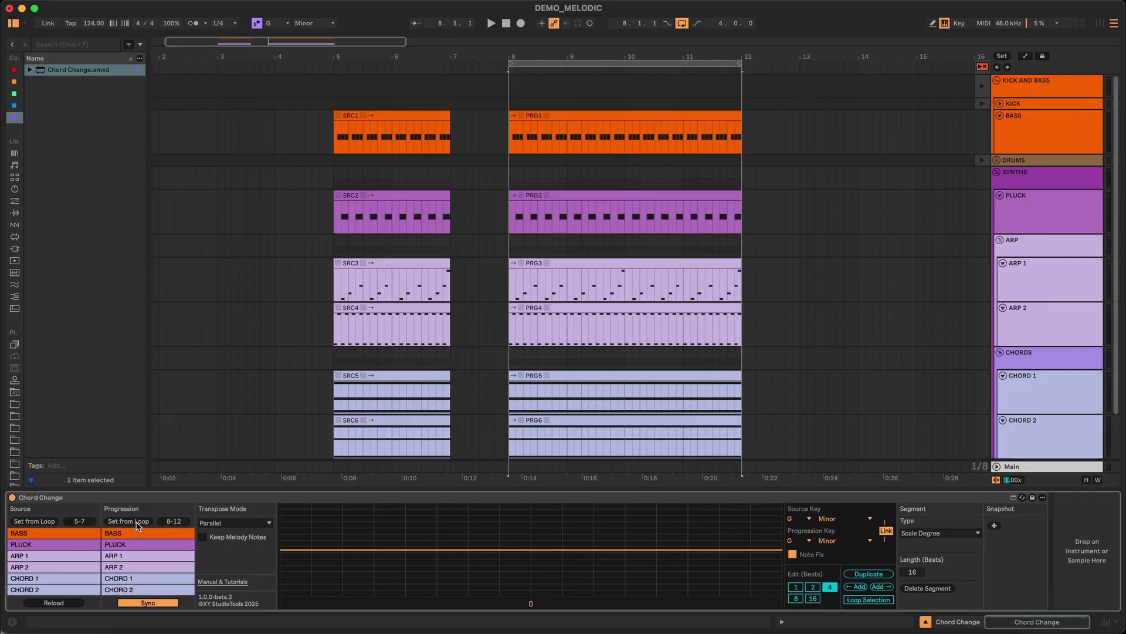
key("space")
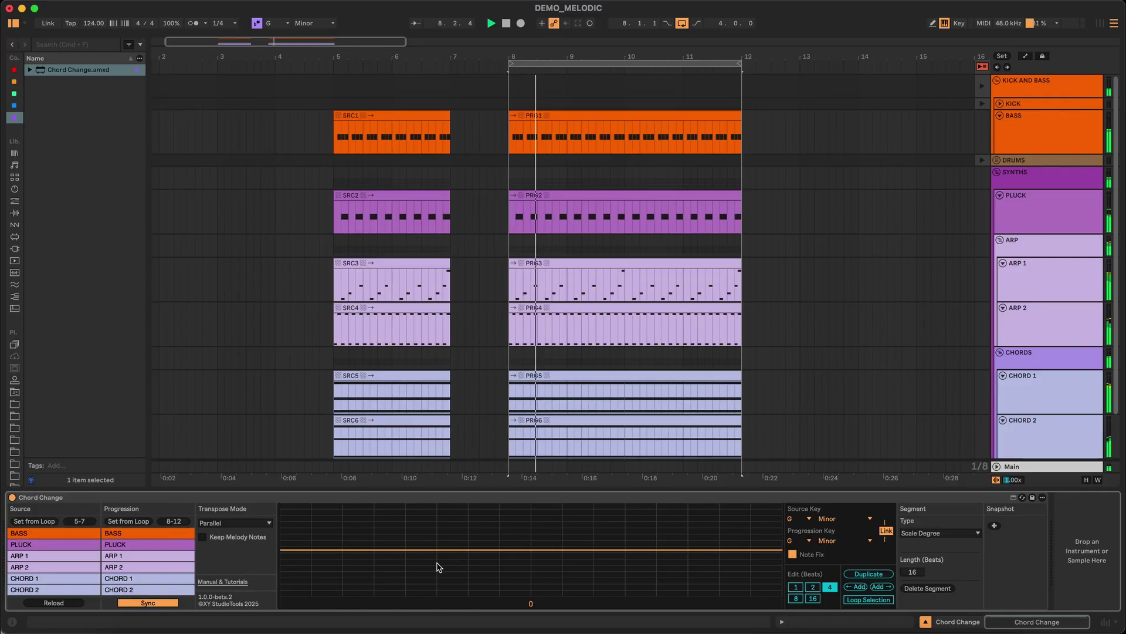
left_click_drag(461, 549, 460, 569)
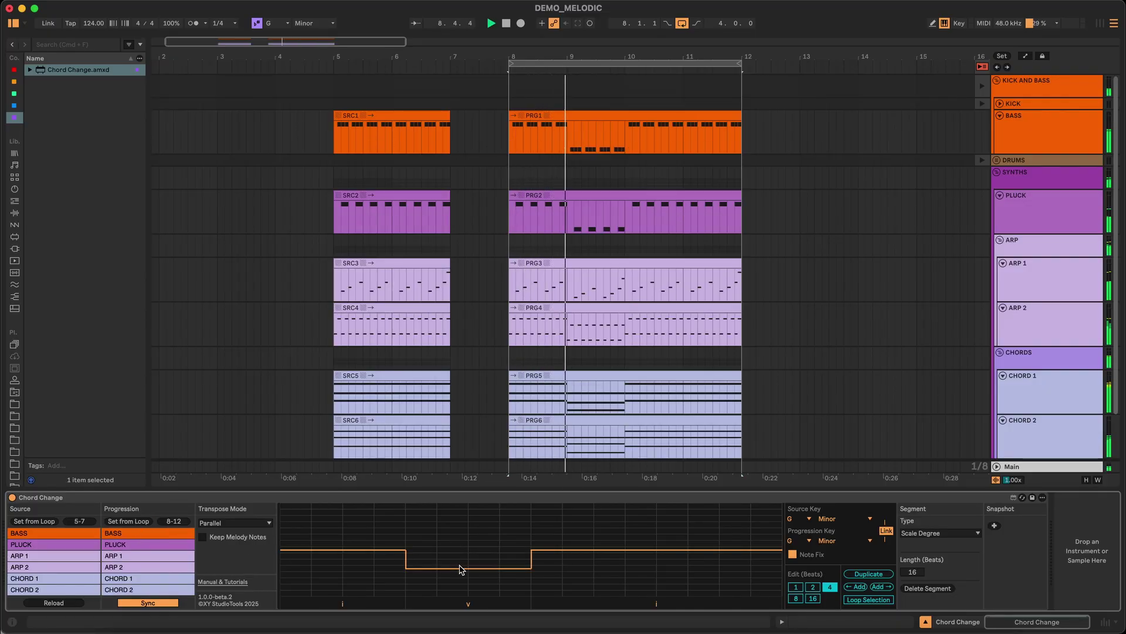
left_click(577, 562)
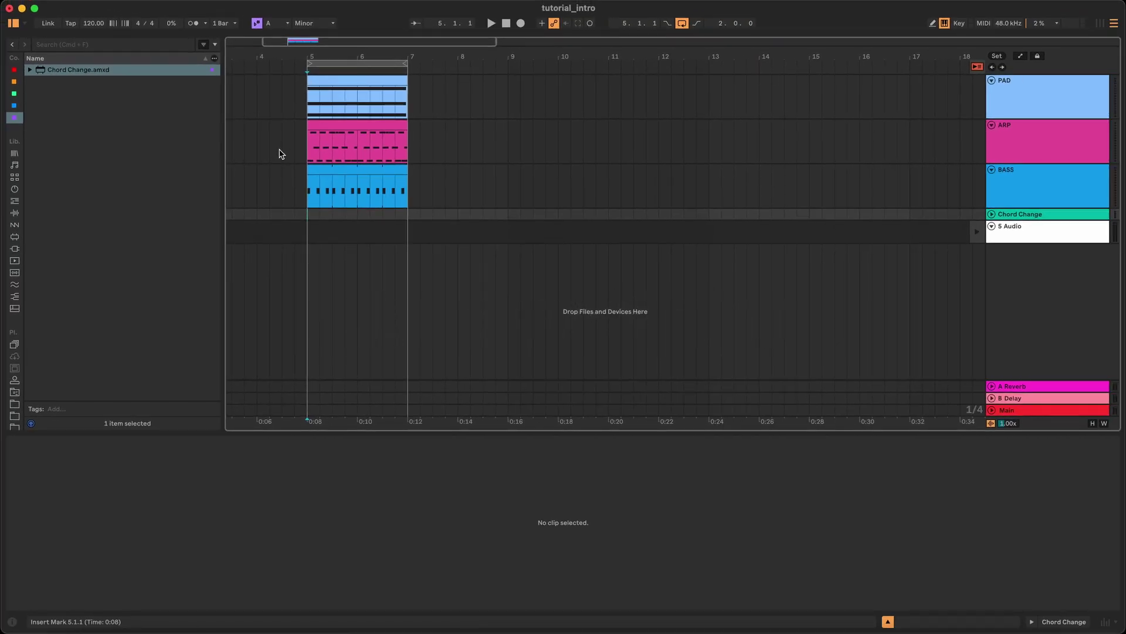
Review the PAD, ARP and BASS clip notes with scale highlighting turned on.
left_click(336, 112)
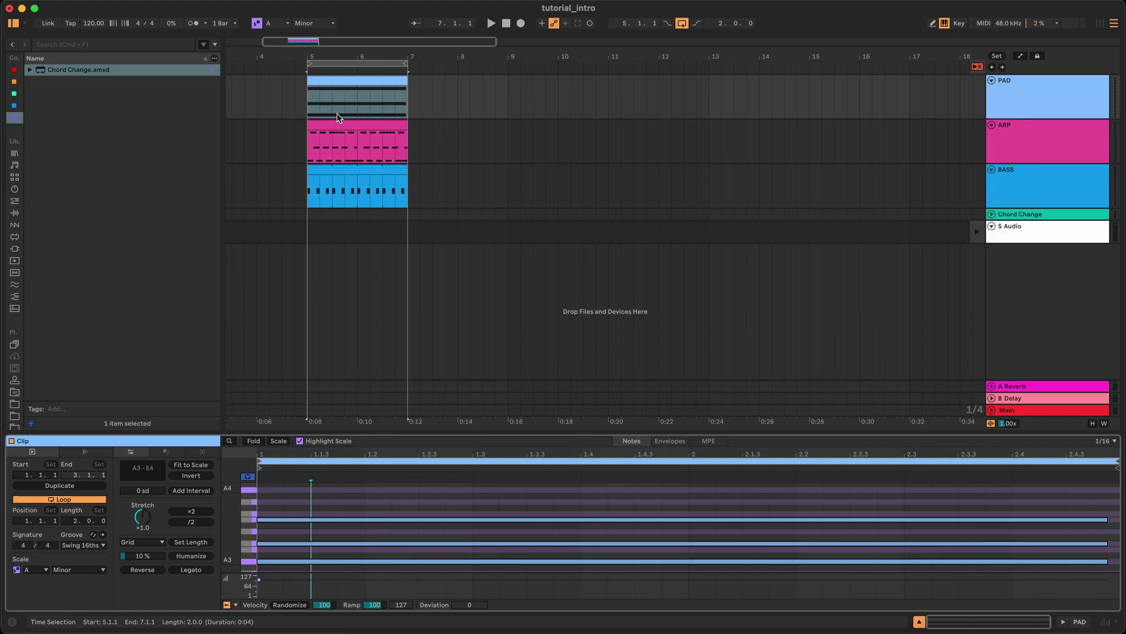
left_click(340, 135)
left_click(336, 169)
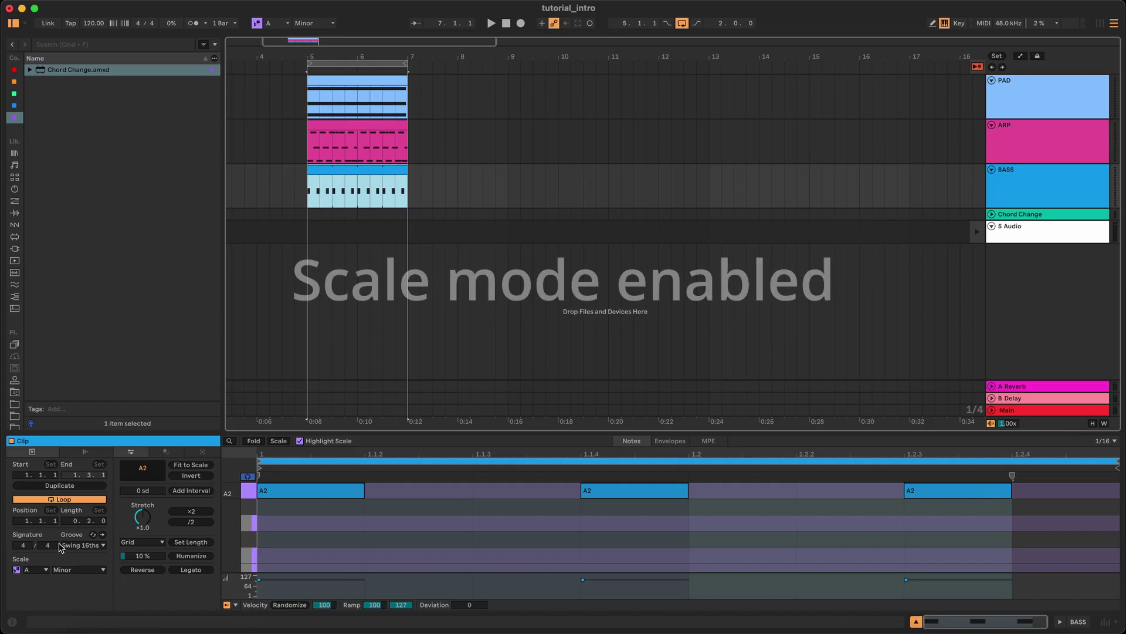
left_click(16, 570)
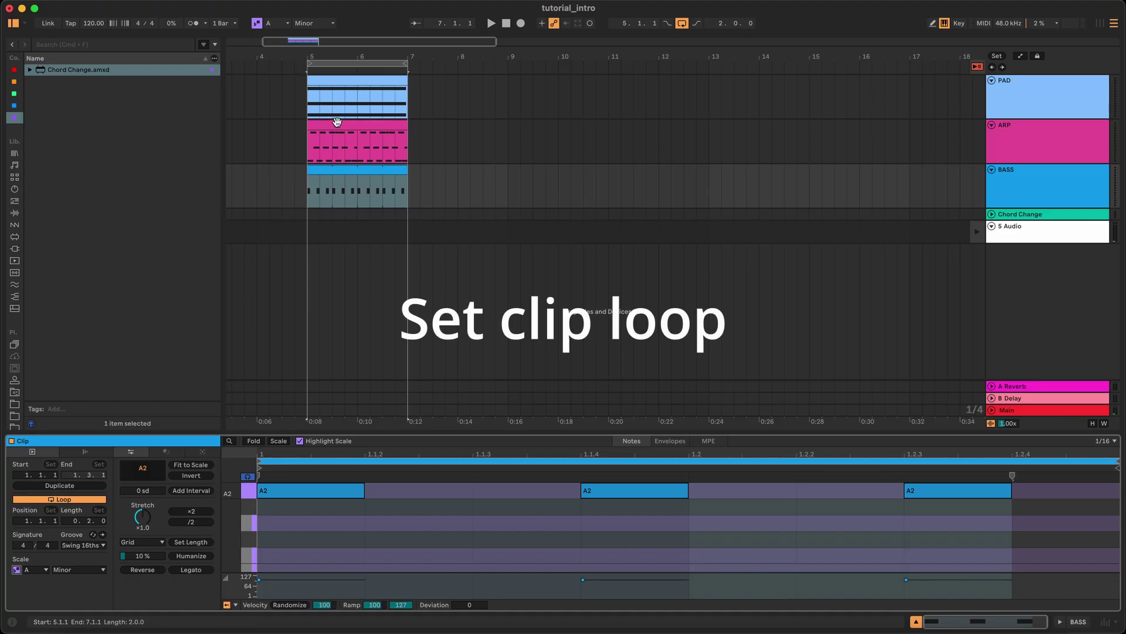
Move the ARP clip's loop end to 3.2.3 in its note editor.
left_click(338, 122)
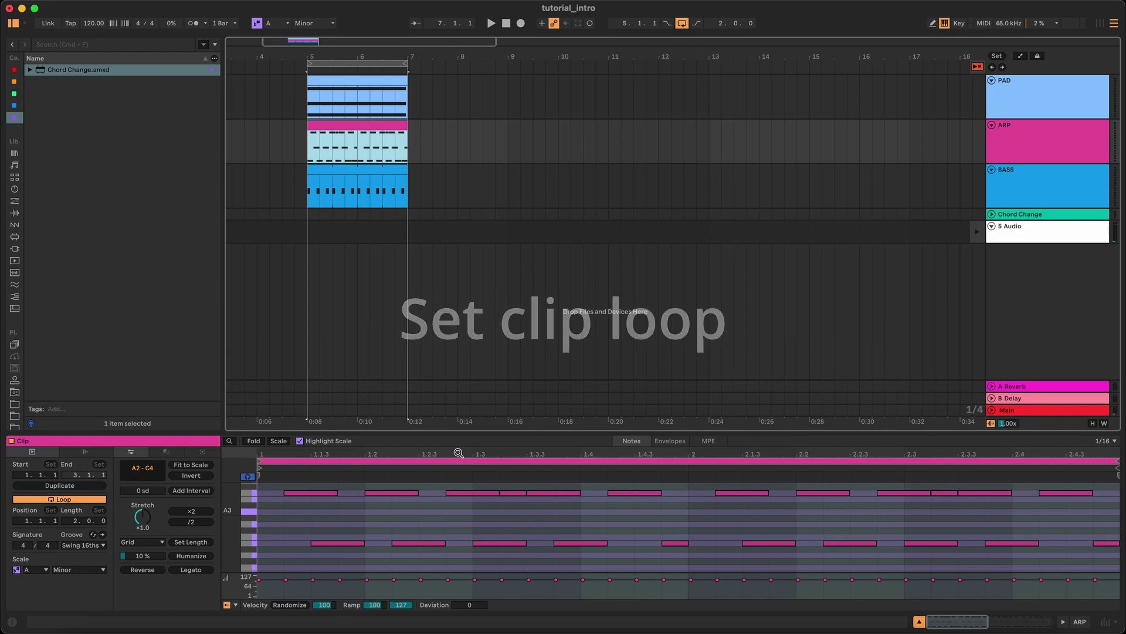
left_click(382, 517)
key("minus")
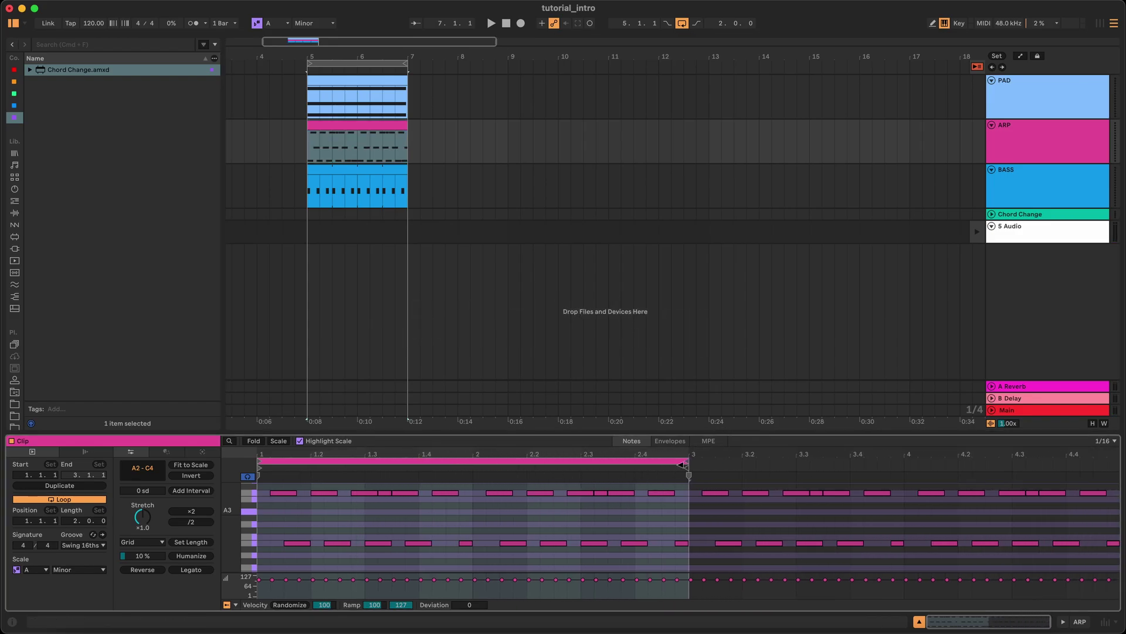
mouse_move(690, 466)
left_mouse_down()
mouse_move(798, 466)
mouse_move(691, 474)
left_mouse_up()
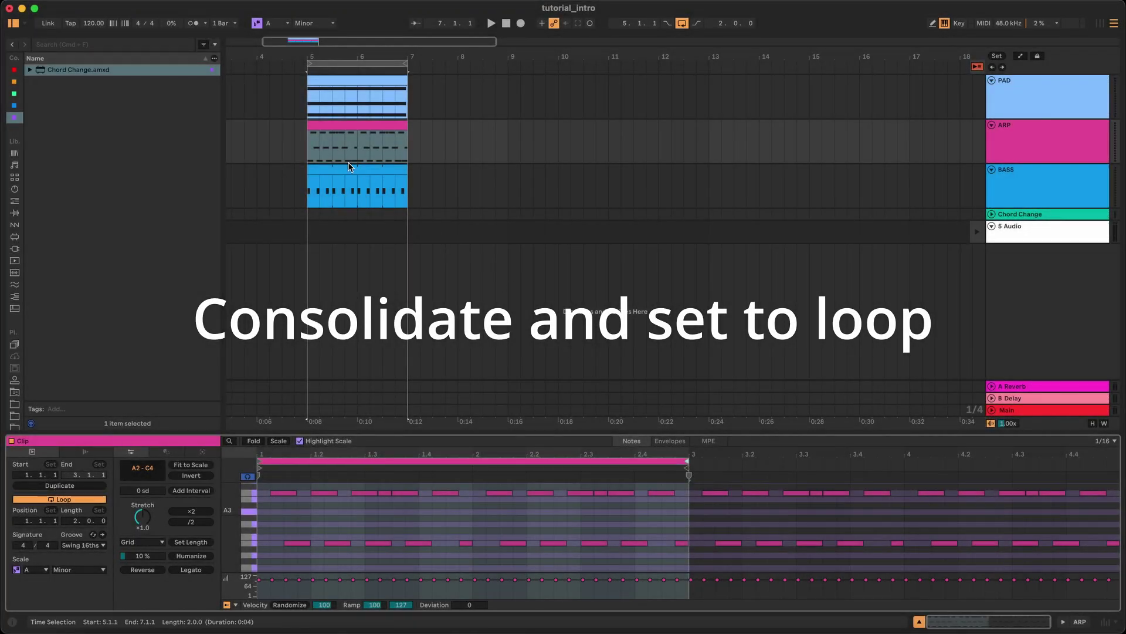
left_click(348, 167)
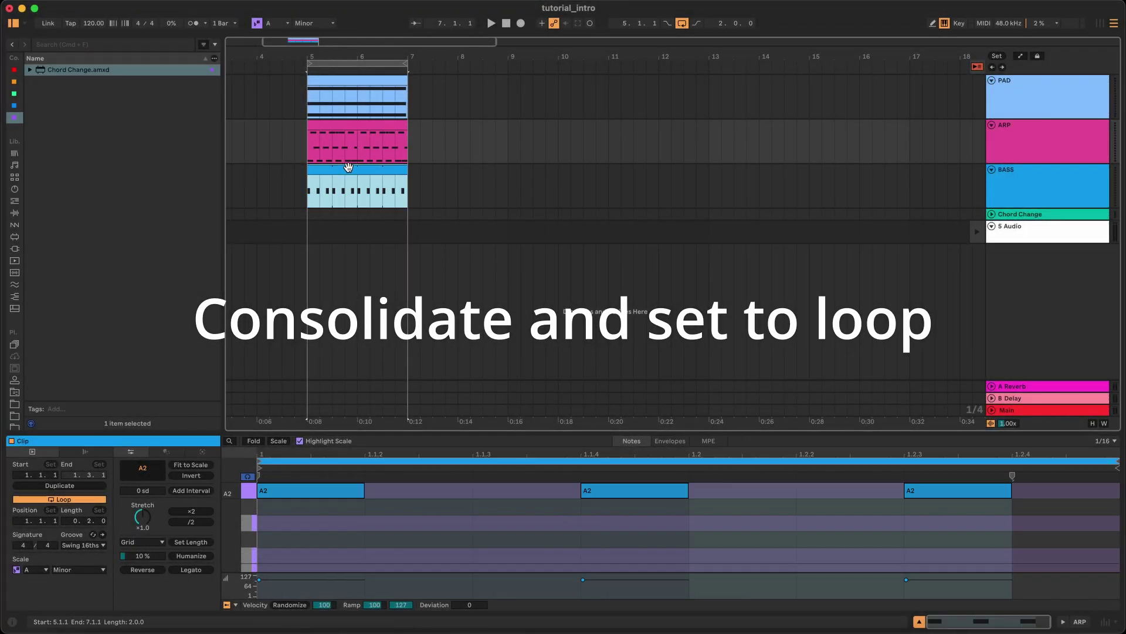
Consolidate the selected PAD, ARP and BASS clips' time to a new scene and enable Loop.
left_click(350, 125, "shift")
left_click(352, 79, "shift")
right_click(352, 80)
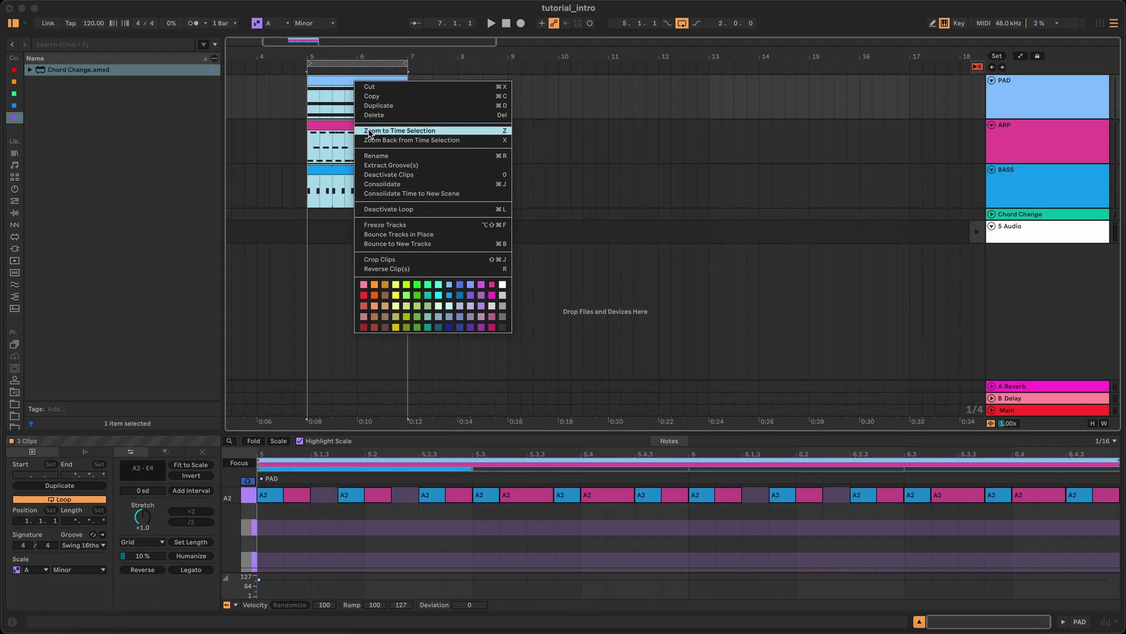
left_click(388, 193)
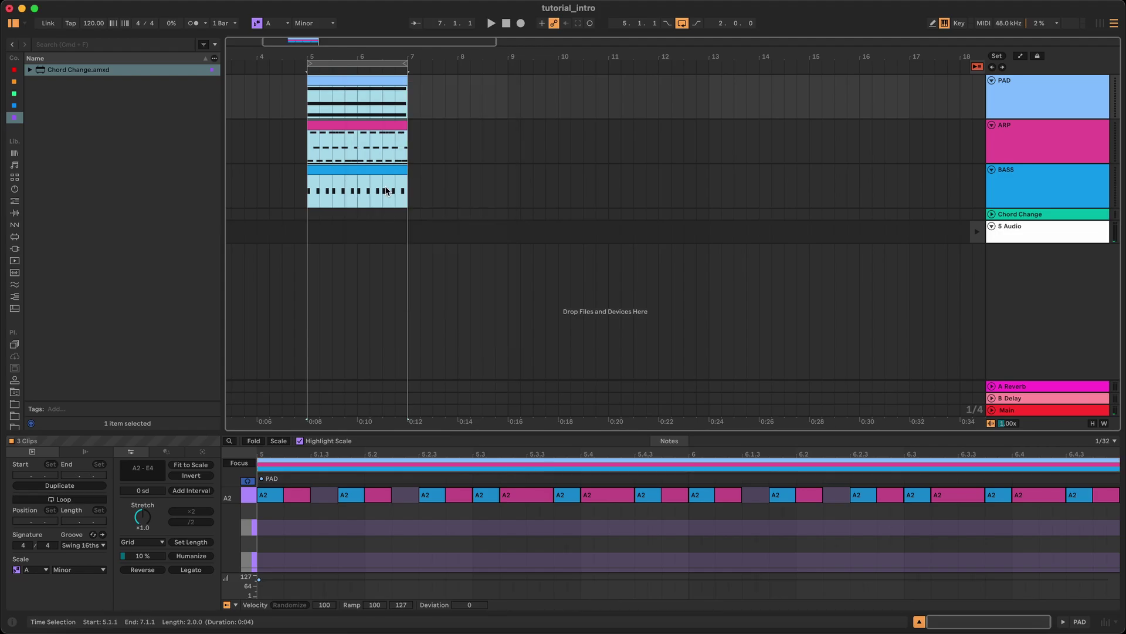
left_click(68, 500)
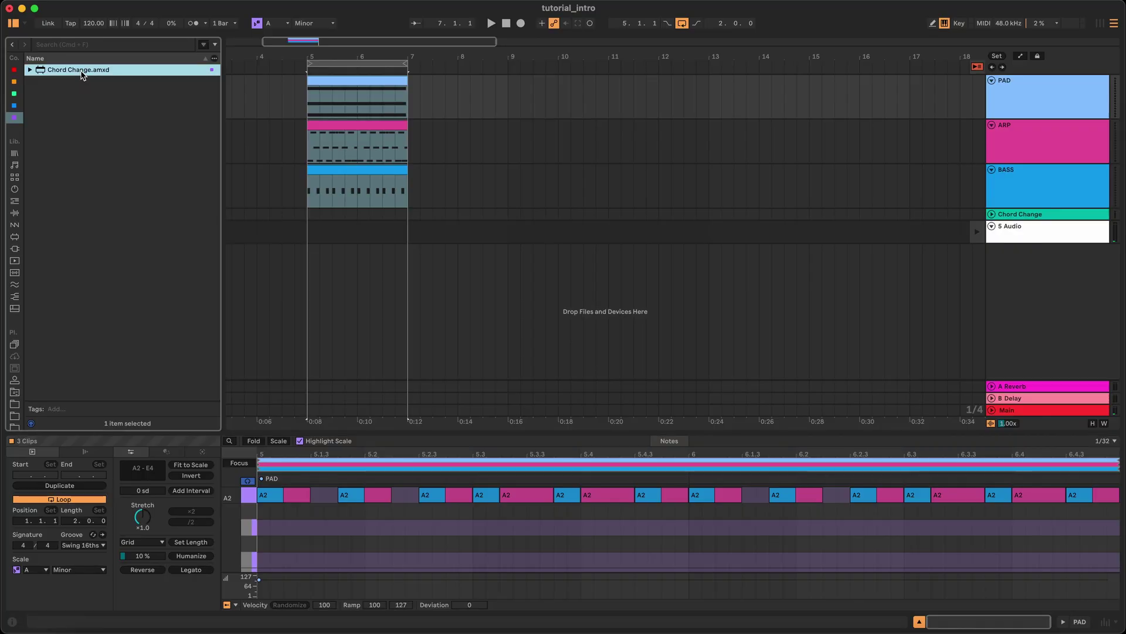
Drop Chord Change.amxd onto a new track and keep its source key at A Minor.
left_click_drag(83, 70, 317, 216)
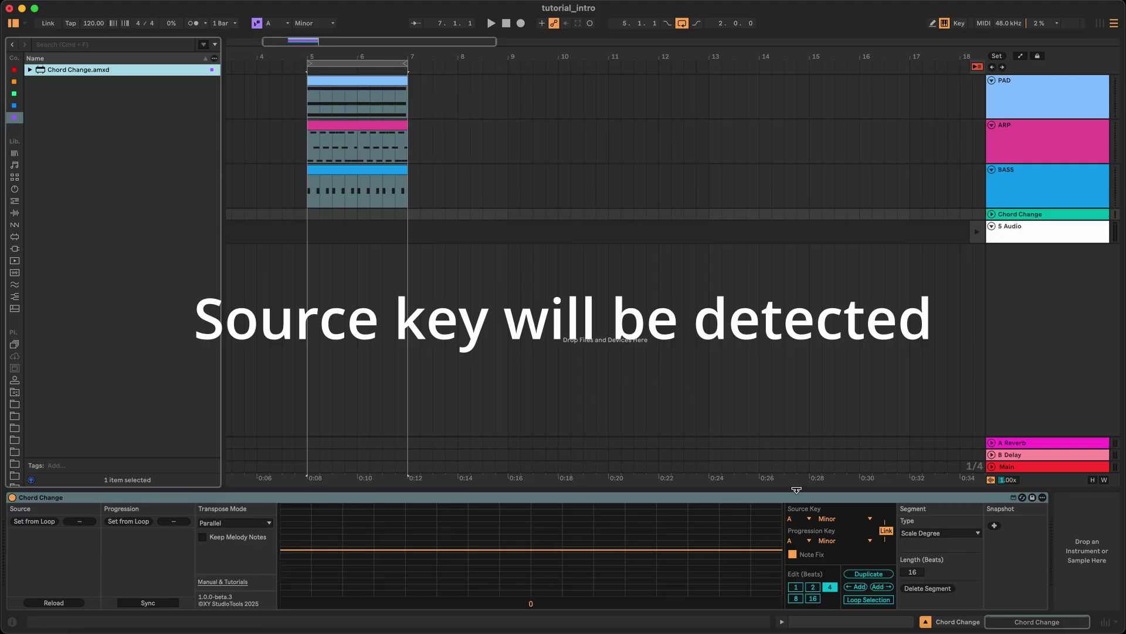
left_click(810, 521)
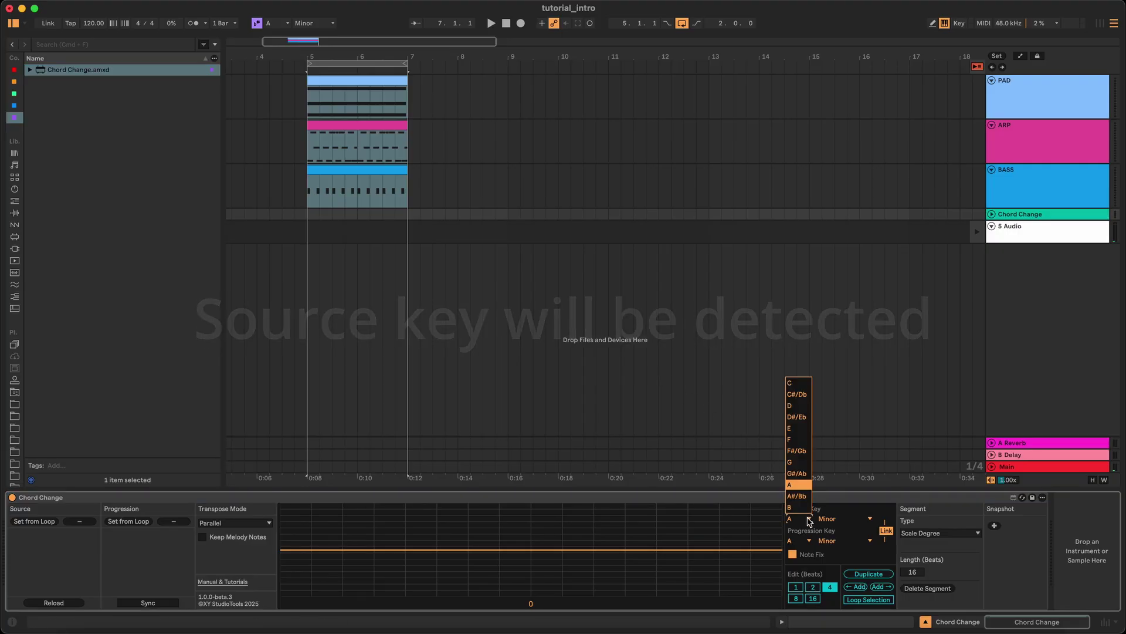
left_click(810, 520)
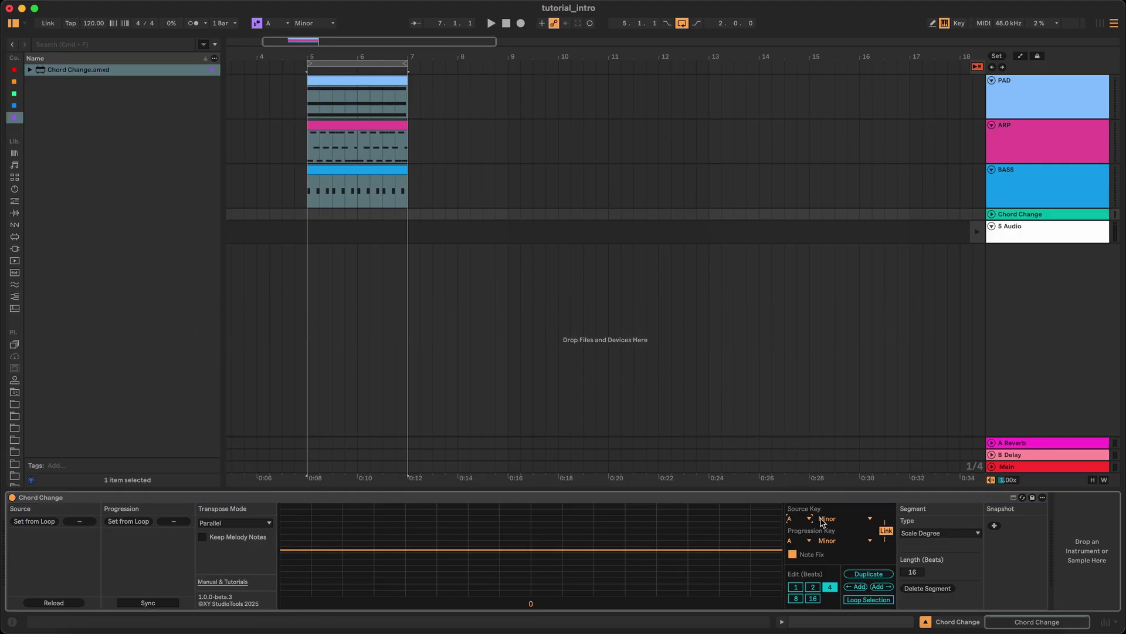
left_click(830, 520)
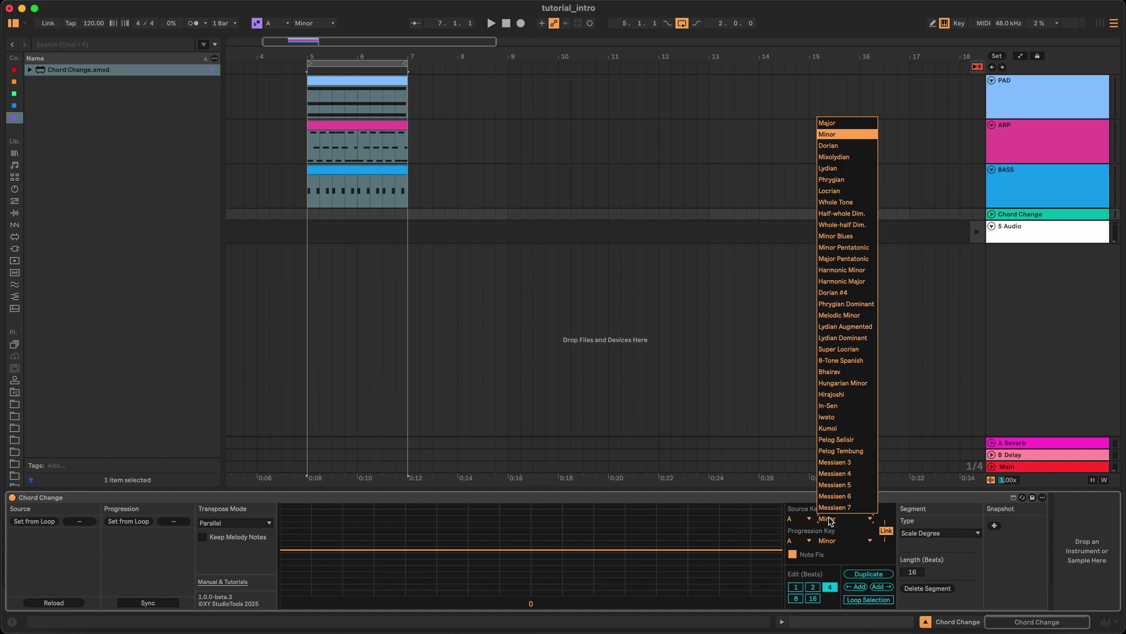
left_click(831, 520)
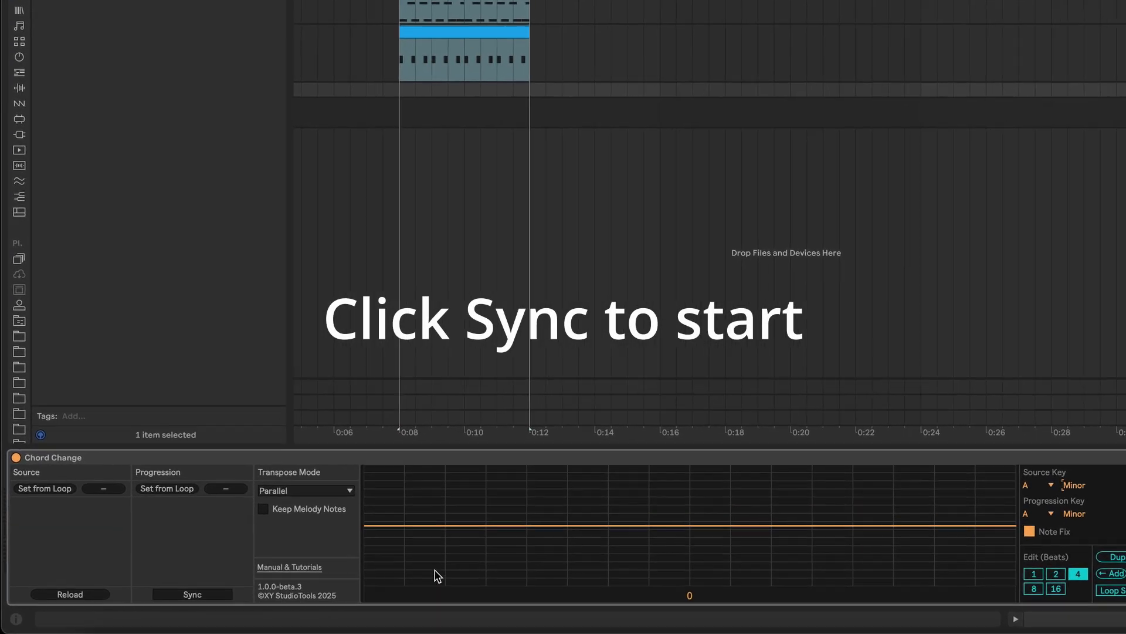
Turn on Sync so the bars 5–7 sources generate PRG1–PRG3 in bars 11–15.
left_click(206, 594)
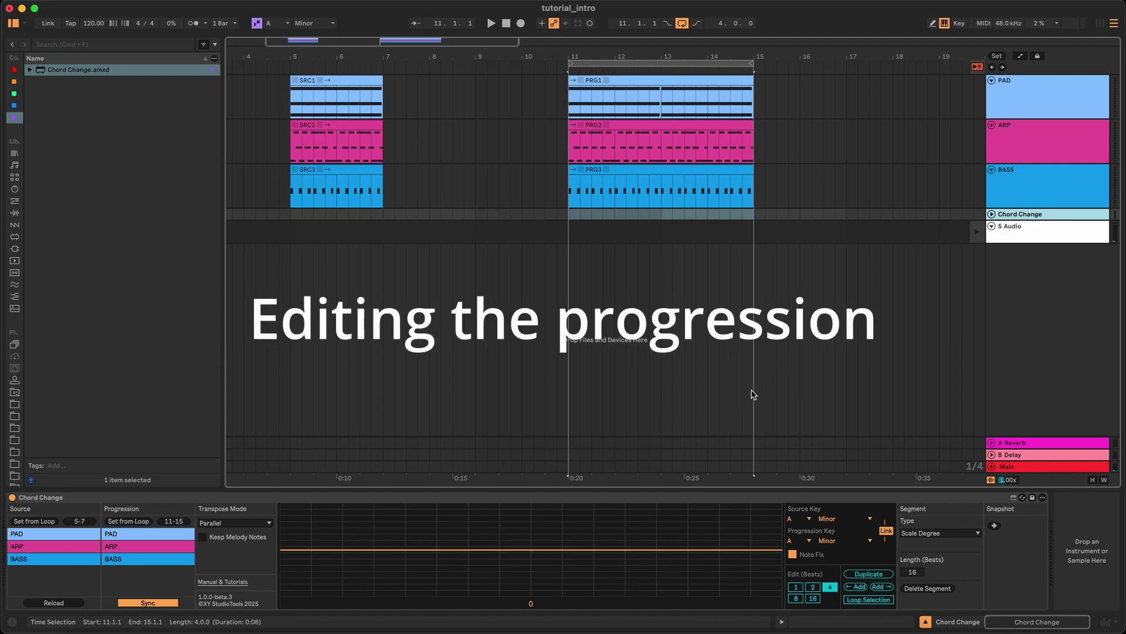
Drag the chord segments during playback until the progression reads i–iv–v.
mouse_move(601, 556)
left_mouse_down()
mouse_move(596, 575)
mouse_move(605, 526)
mouse_move(605, 567)
left_mouse_up()
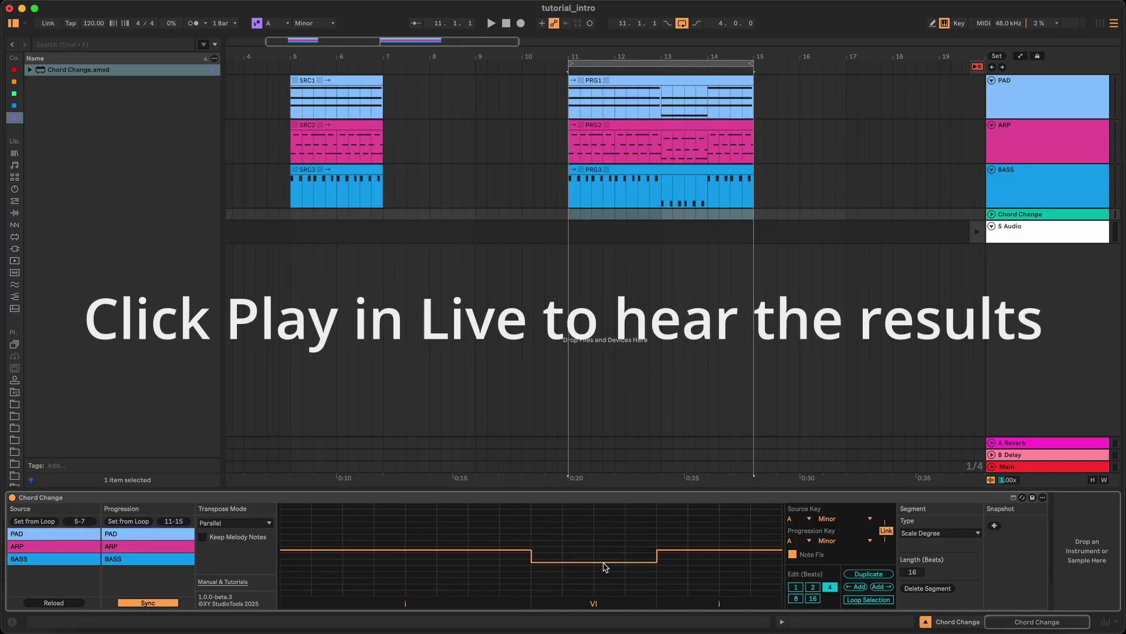
key("space")
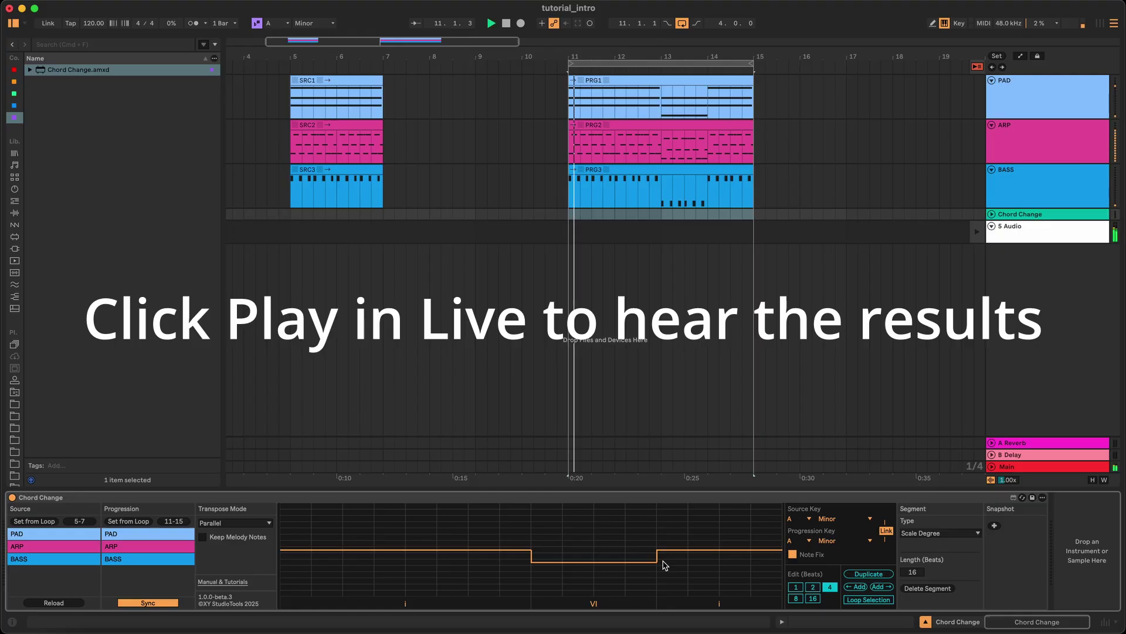
left_click_drag(674, 565, 674, 573)
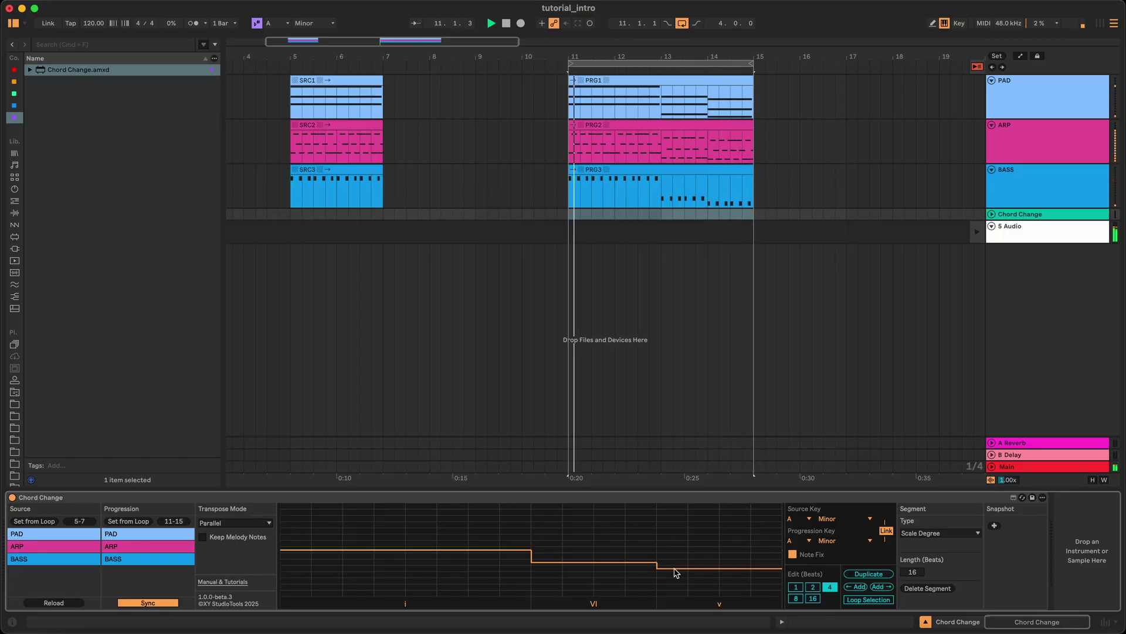
left_click_drag(622, 562, 624, 535)
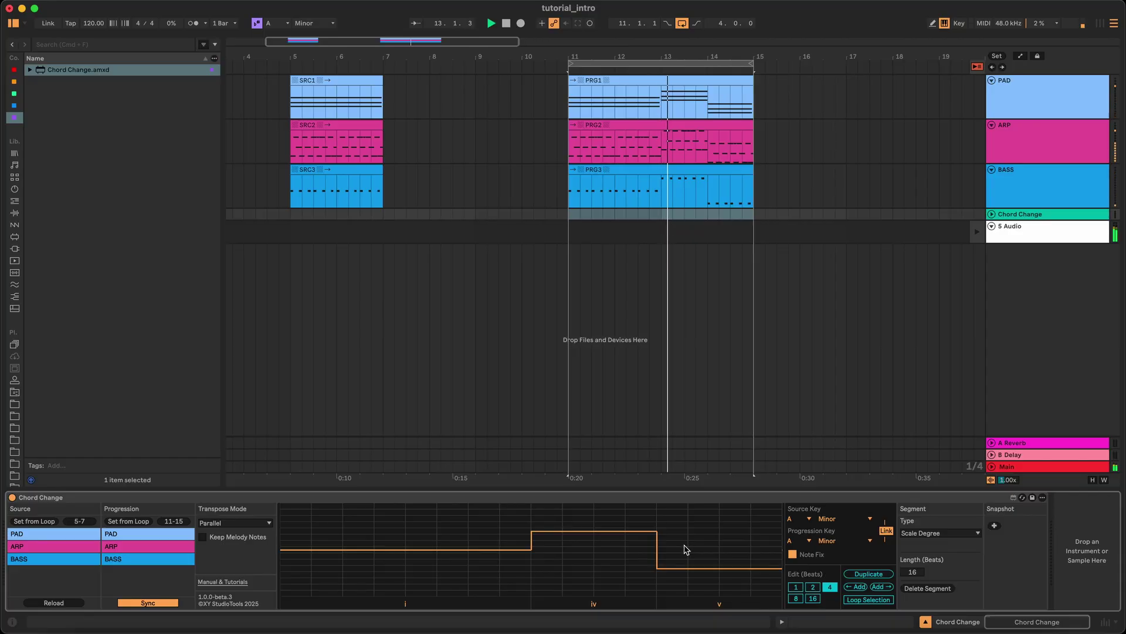
left_click(672, 541)
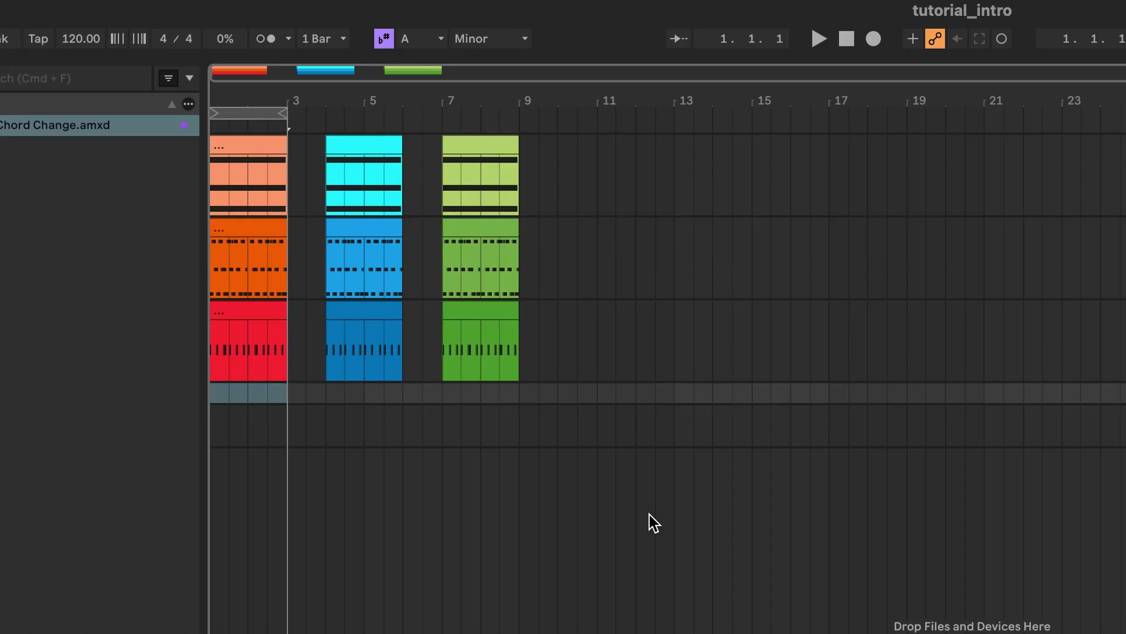
Move the loop over bars 7–9 and set it as the Chord Change source range.
left_click_drag(449, 396, 516, 398)
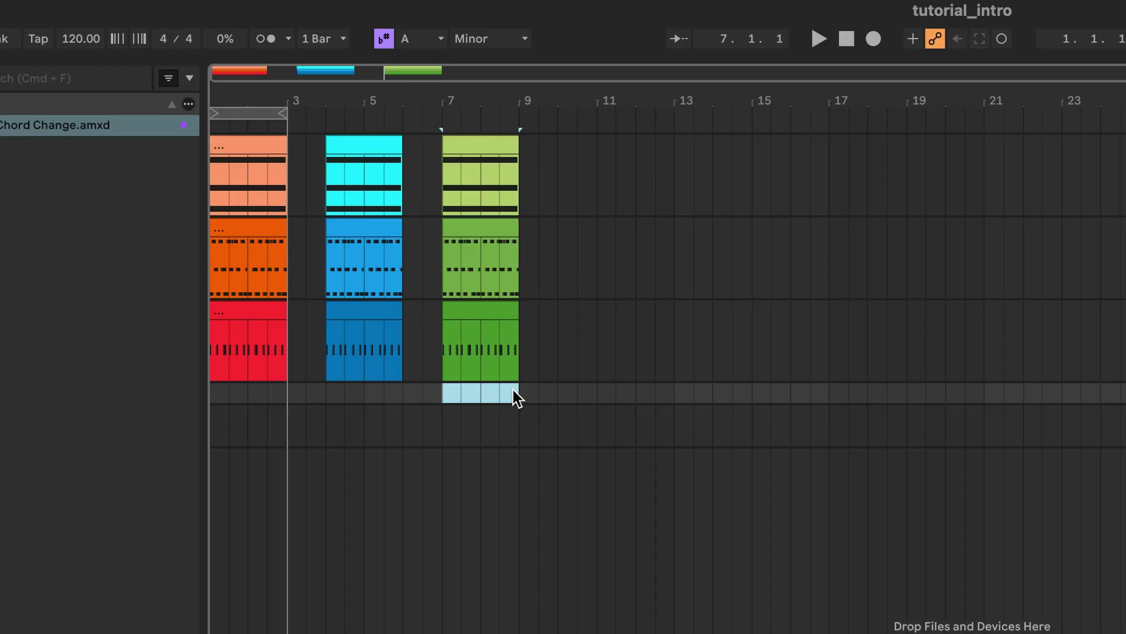
left_click(258, 117)
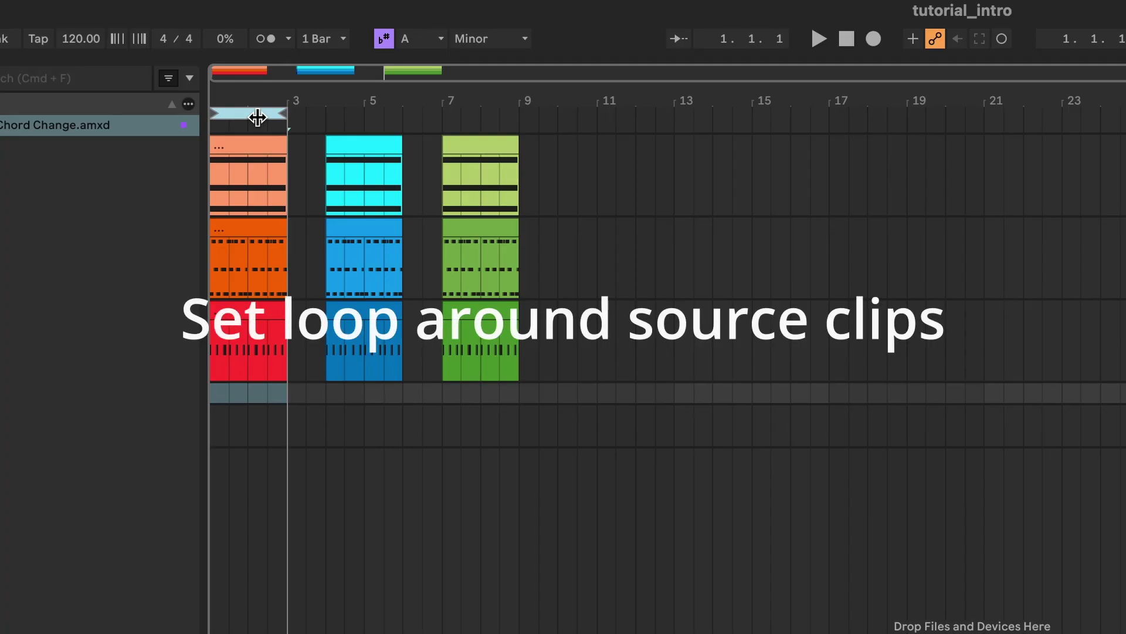
left_click_drag(272, 115, 497, 118)
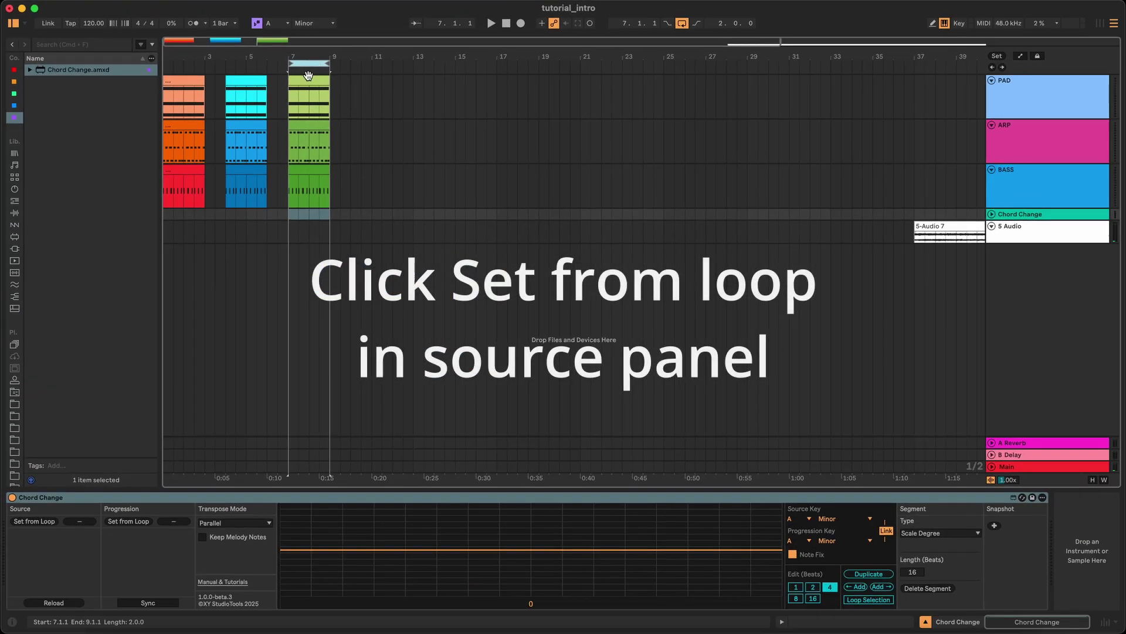
left_click(52, 521)
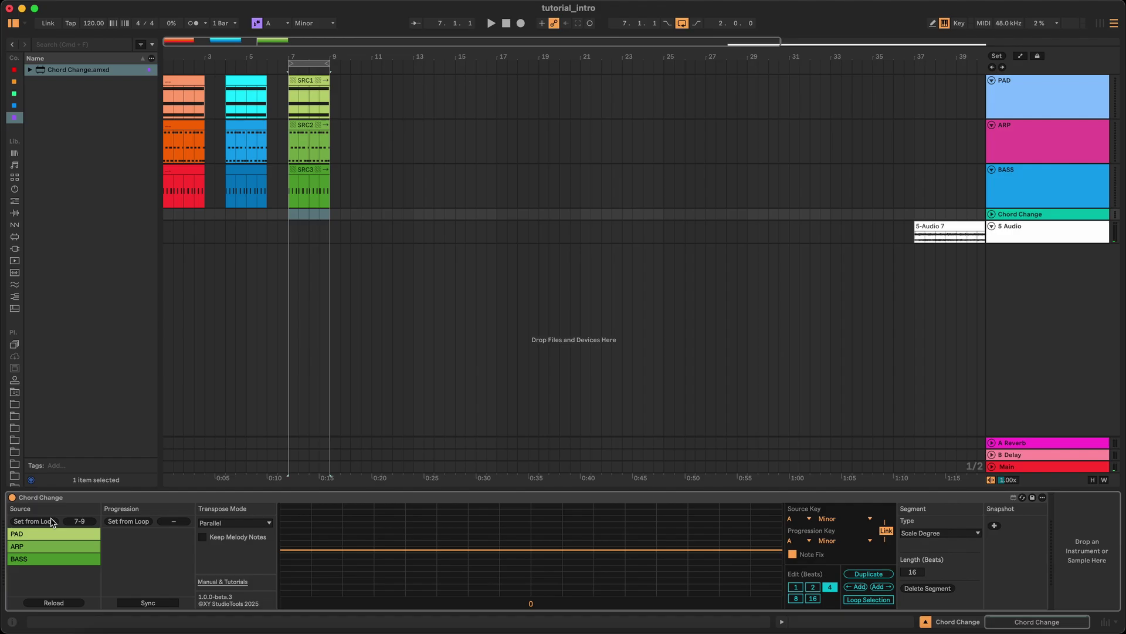
left_click(311, 61)
Stretch the loop over bars 11–15 and set it as the progression range.
left_click_drag(311, 61, 399, 64)
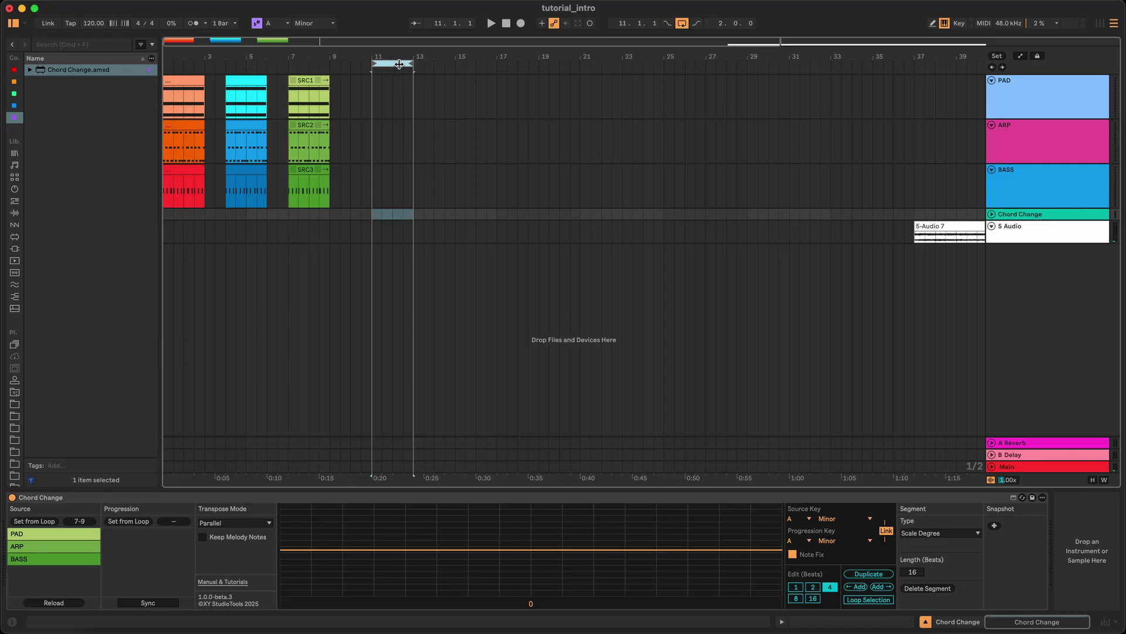
left_click_drag(413, 64, 453, 70)
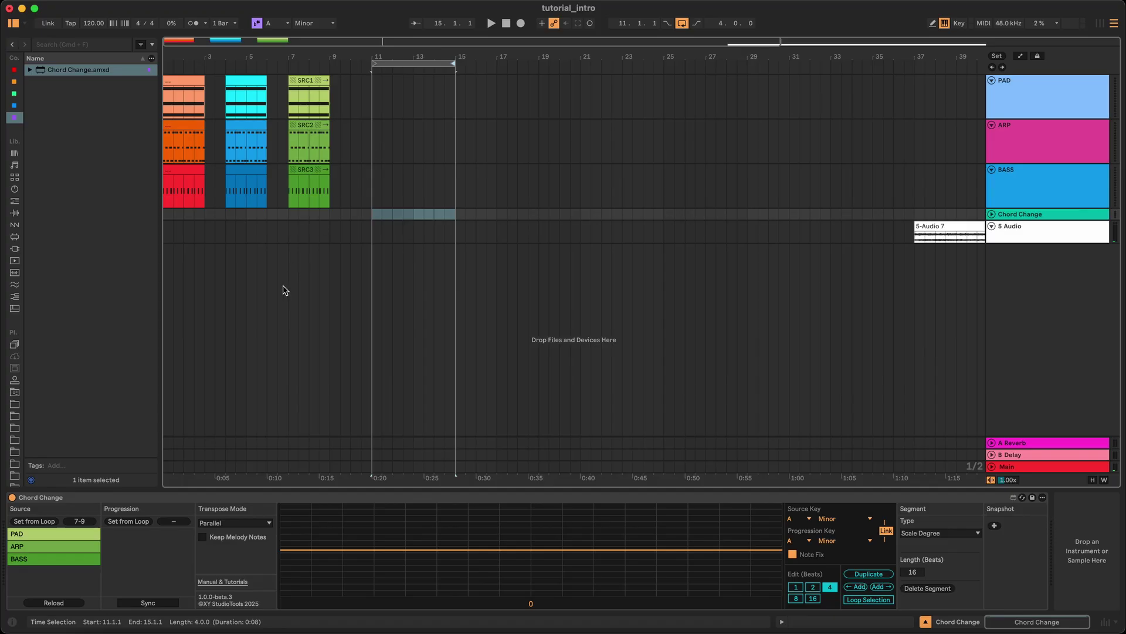
left_click(144, 523)
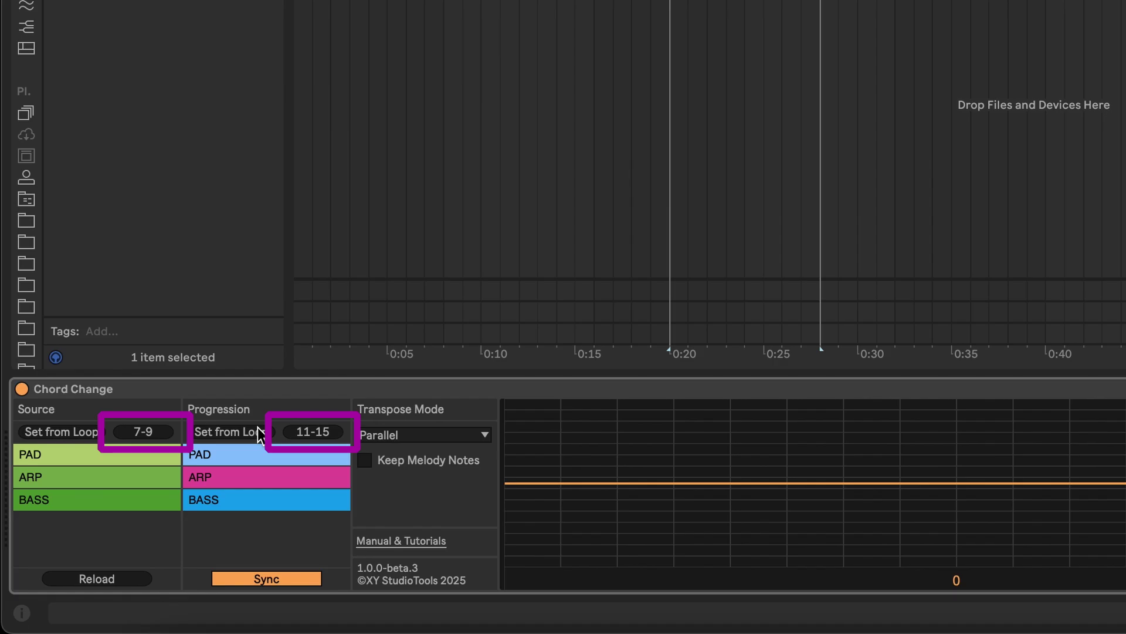
Jump the loop back and forth between the 7–9 source and 11–15 progression spans.
left_click(150, 435)
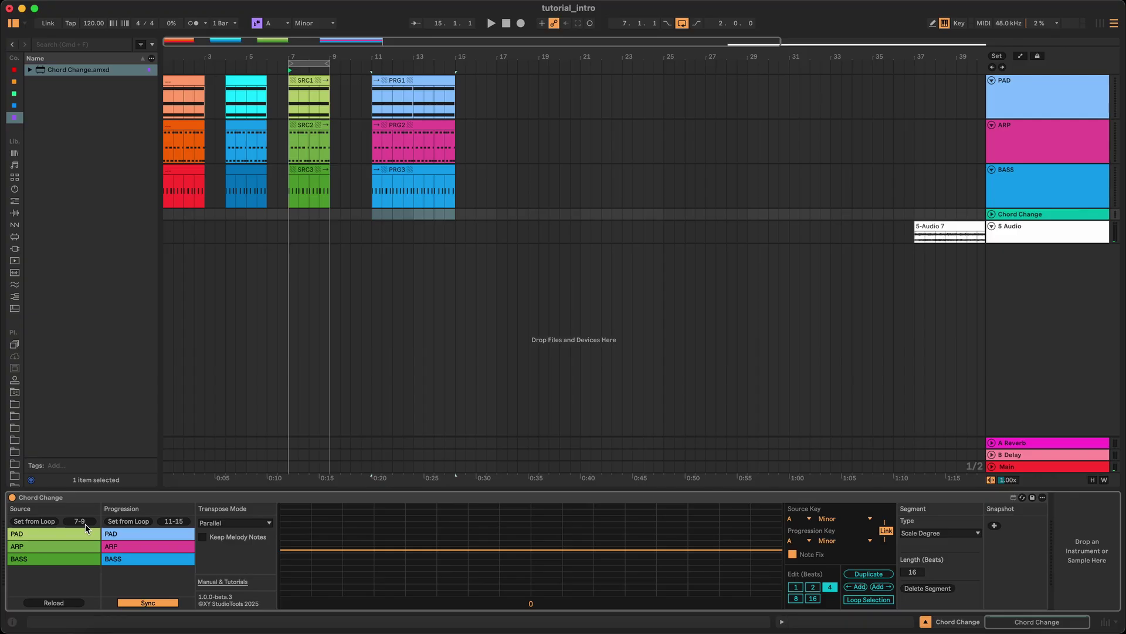
left_click(174, 521)
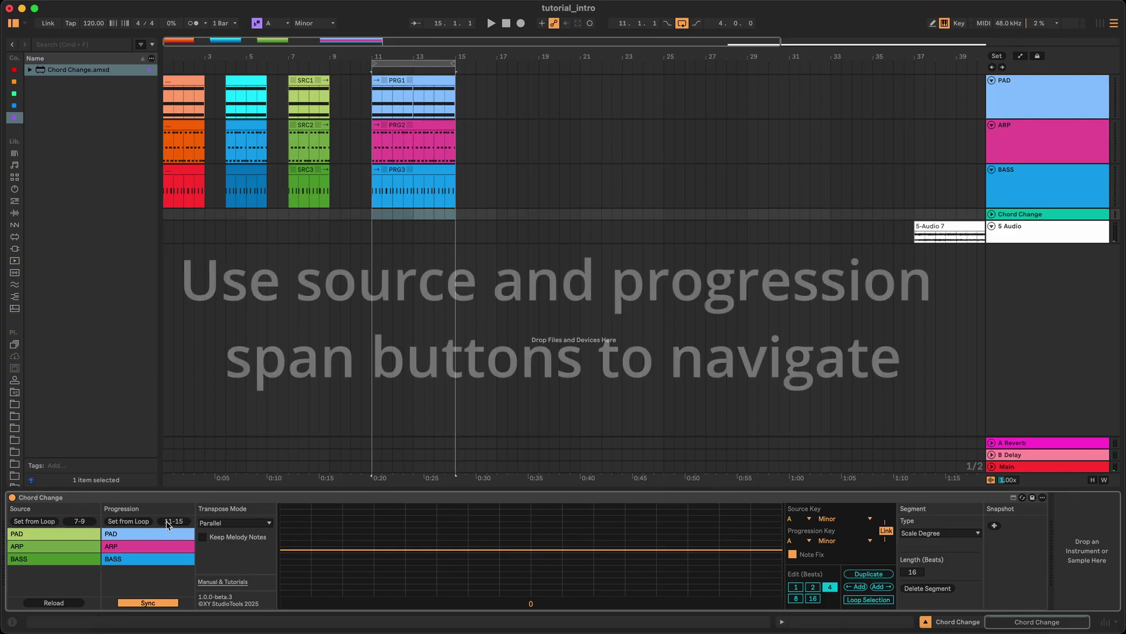
left_click(93, 522)
left_click(170, 521)
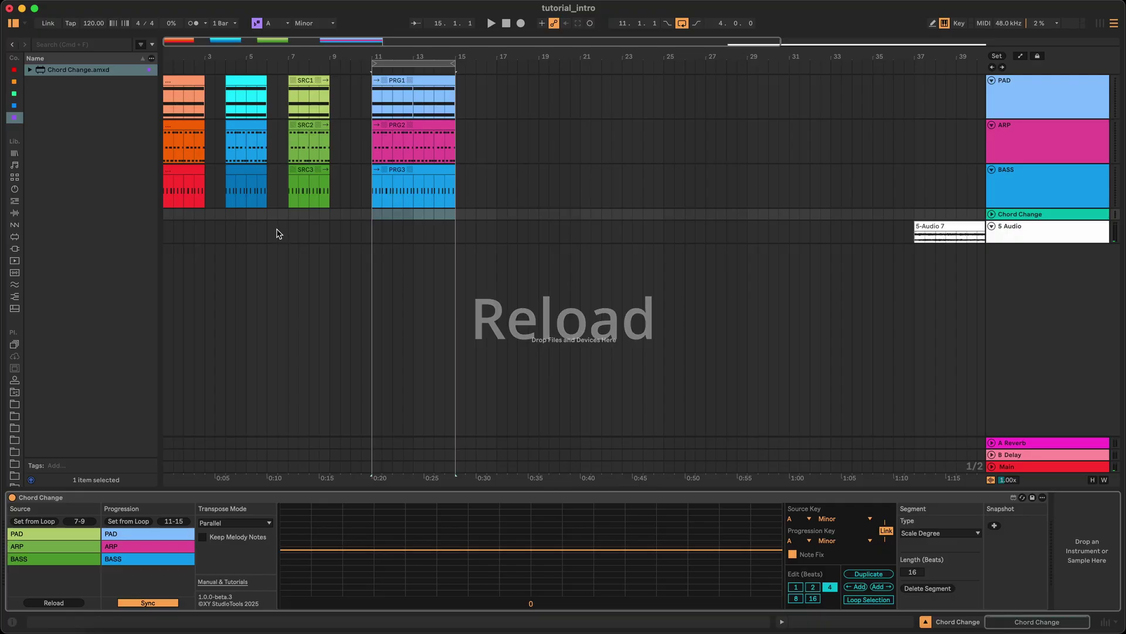
Lower one A2 bass note in the SRC3 clip to G2.
left_click(307, 170)
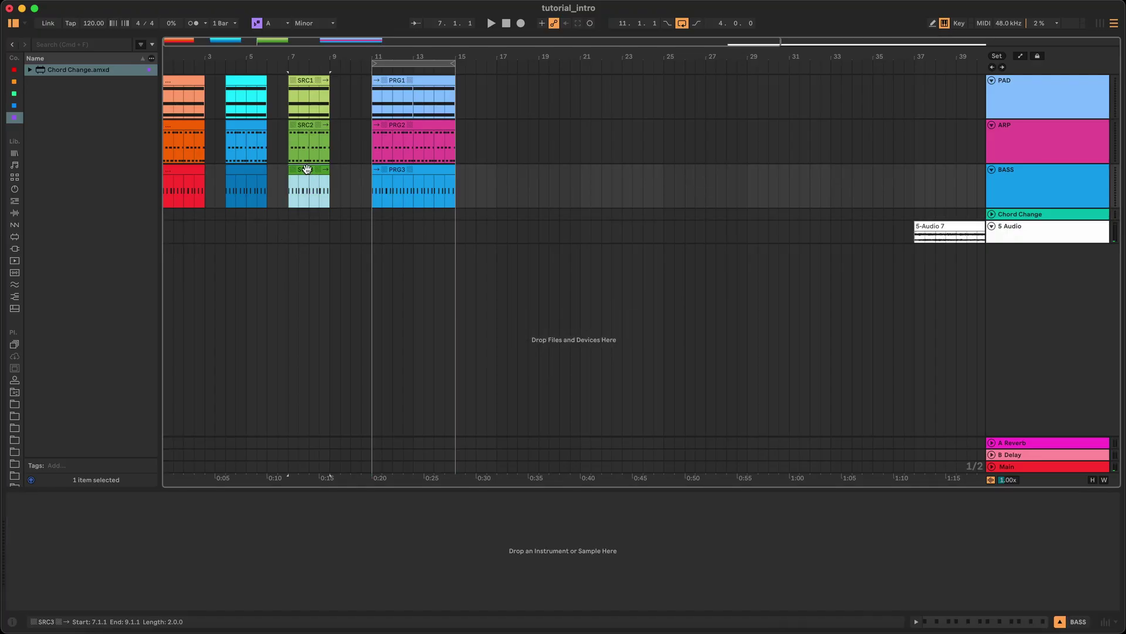
double_click(306, 169)
left_click_drag(373, 468, 378, 383)
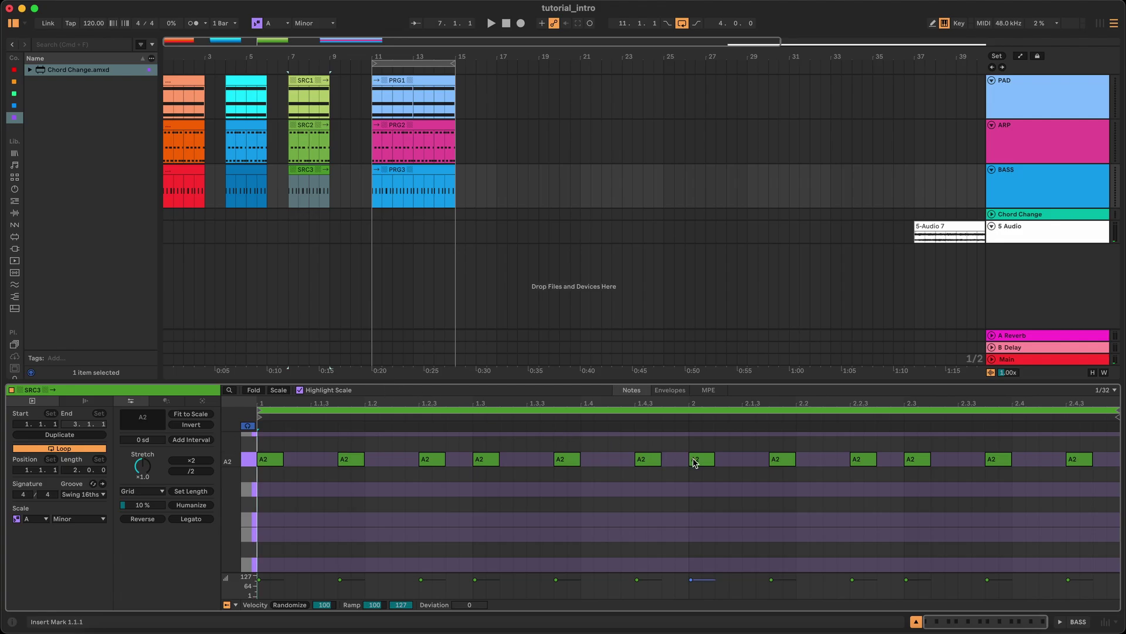
left_click_drag(695, 459, 694, 488)
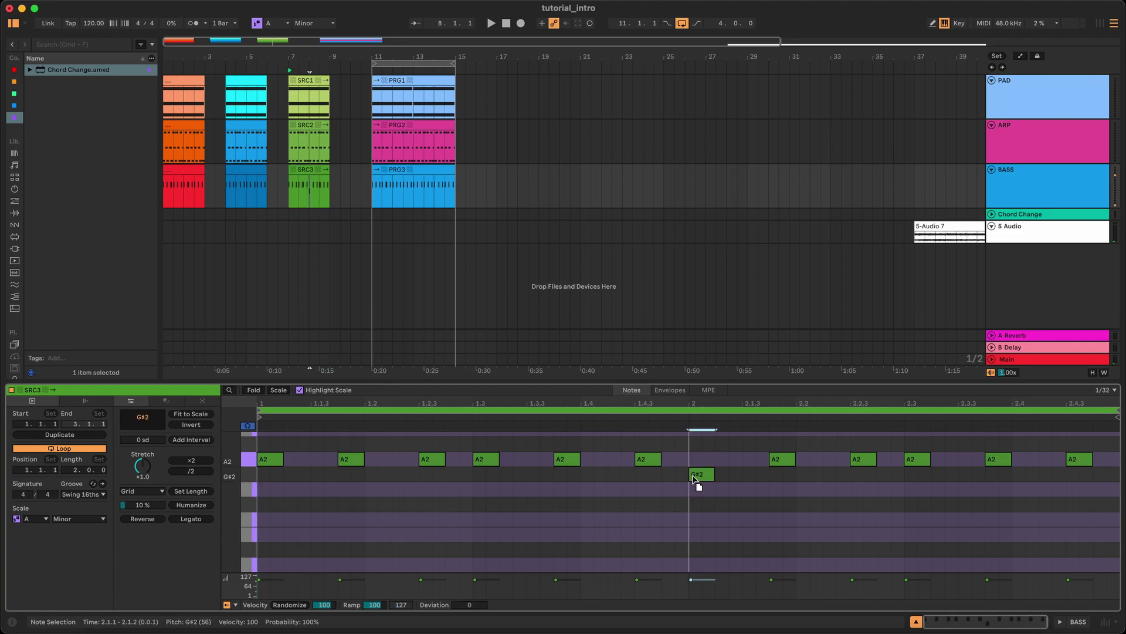
Duplicate the ARP track and reload Chord Change to include the new track.
left_click(1028, 157)
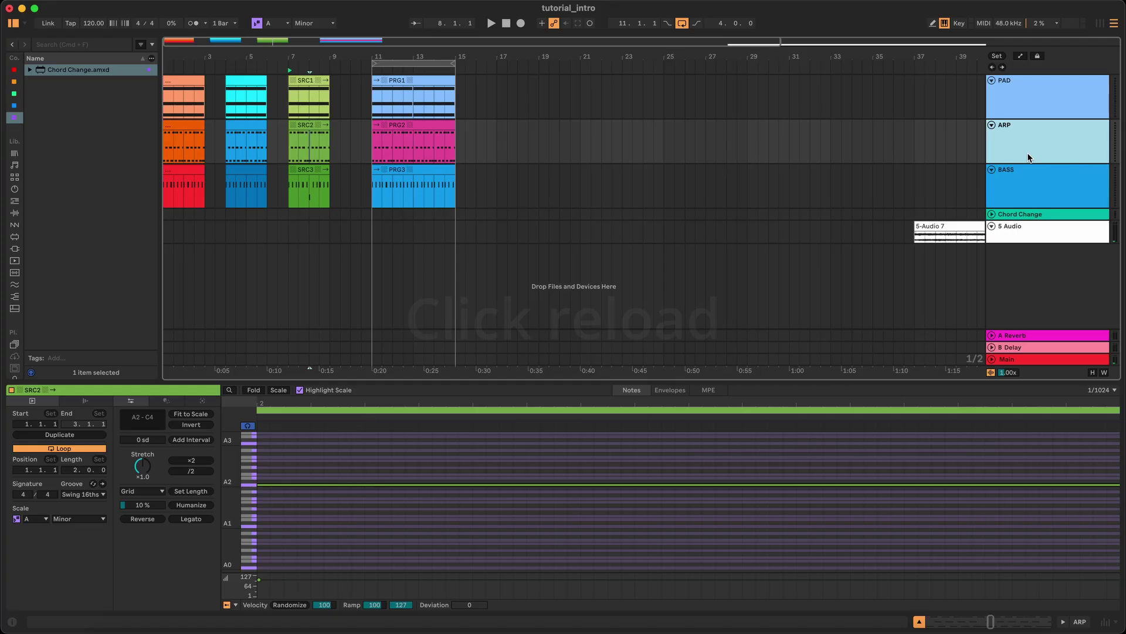
key("super+d")
left_click(1017, 262)
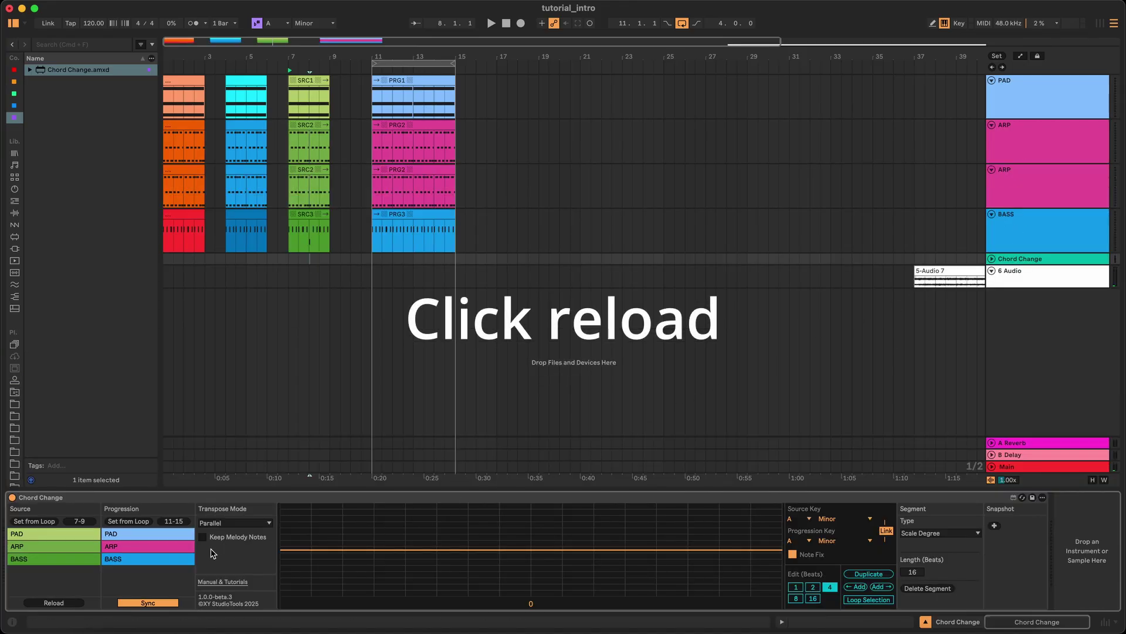
left_click(69, 599)
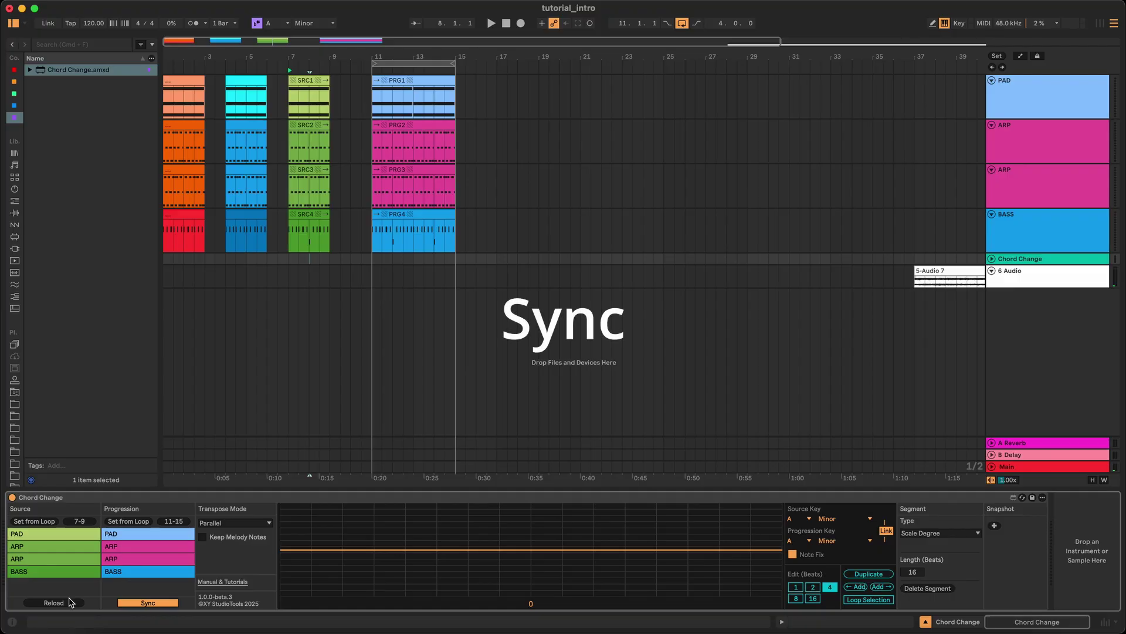
Shape the progression into v–VI–i and switch Sync off.
left_click_drag(304, 549, 303, 523)
mouse_move(422, 550)
left_mouse_down()
mouse_move(432, 577)
mouse_move(432, 562)
left_mouse_up()
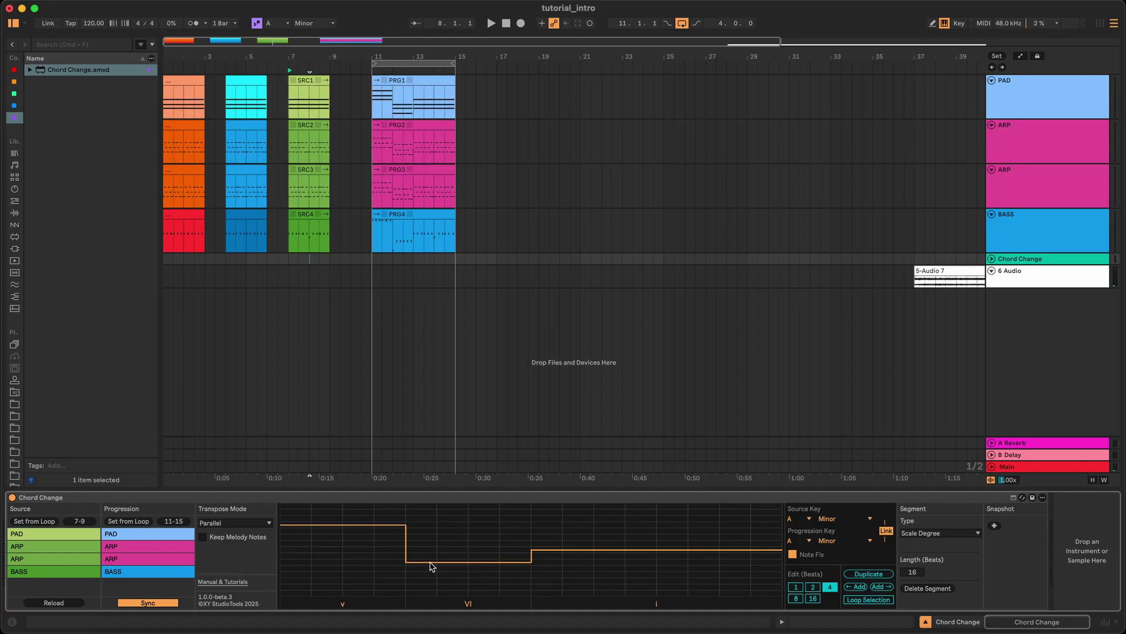
left_click(147, 603)
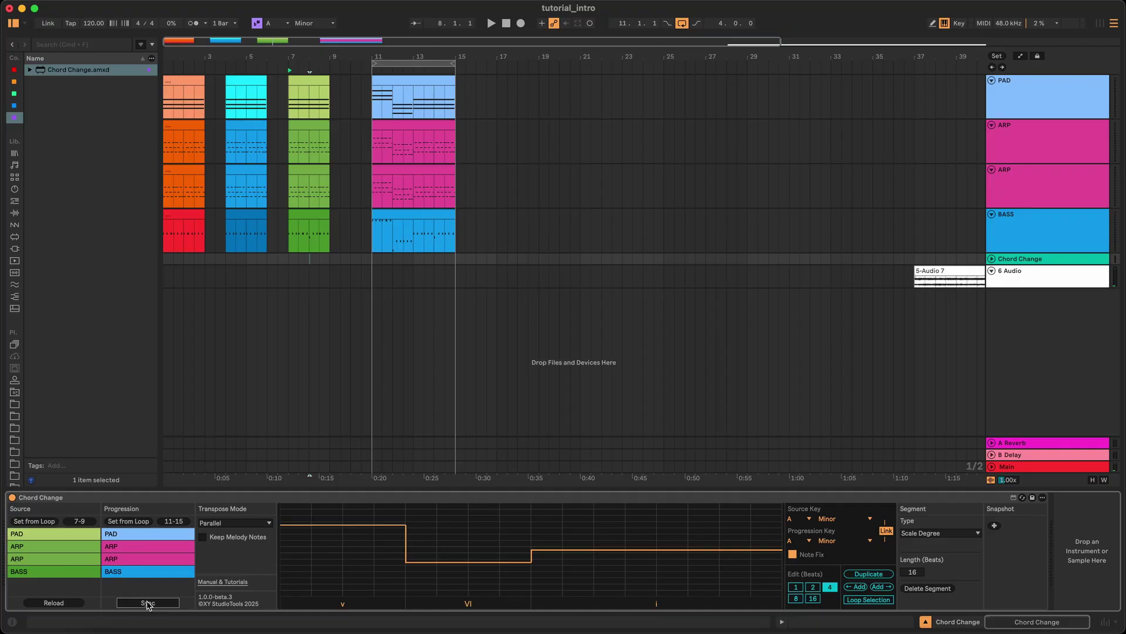
Change the first chord to iv and toggle Sync to restore the SRC and PRG labels.
mouse_move(341, 525)
left_mouse_down()
mouse_move(336, 550)
mouse_move(332, 537)
left_mouse_up()
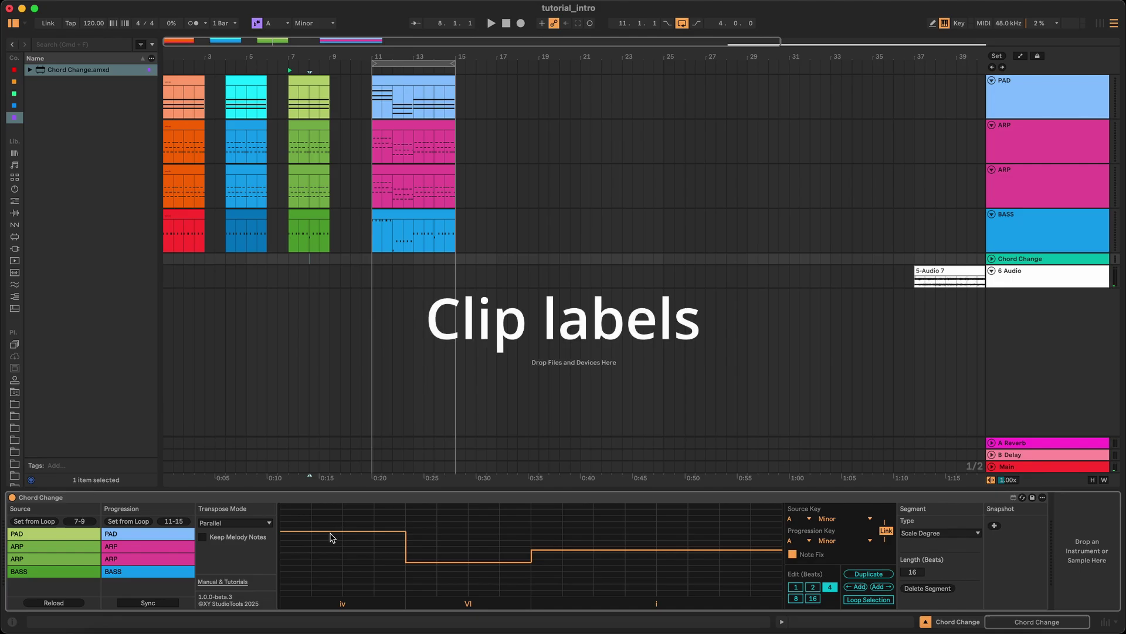
left_click(166, 603)
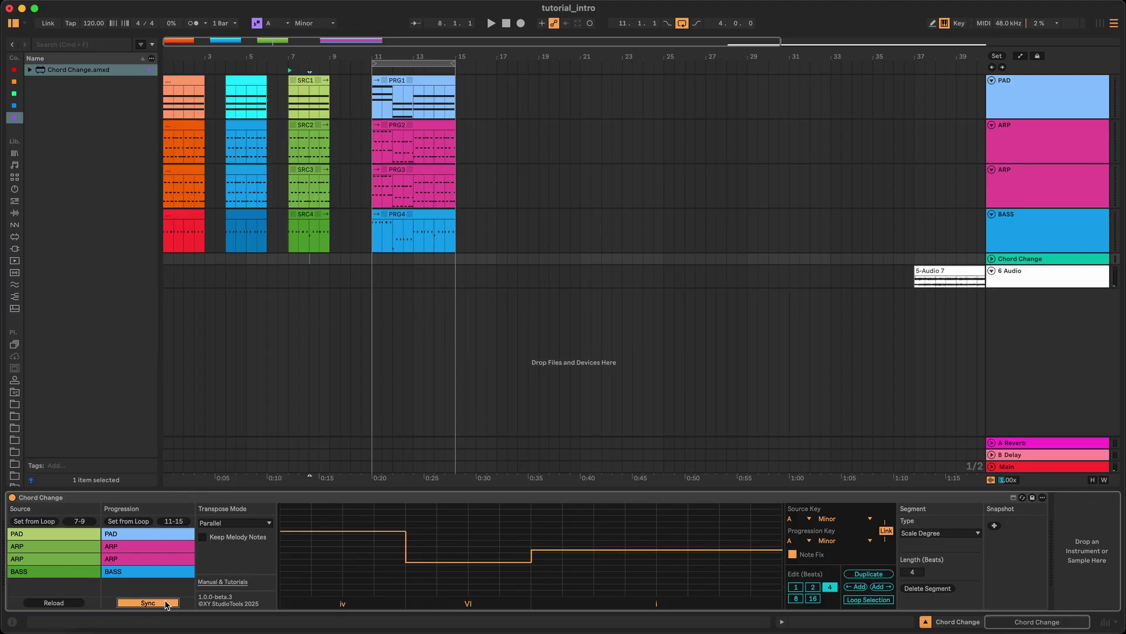
left_click(166, 604)
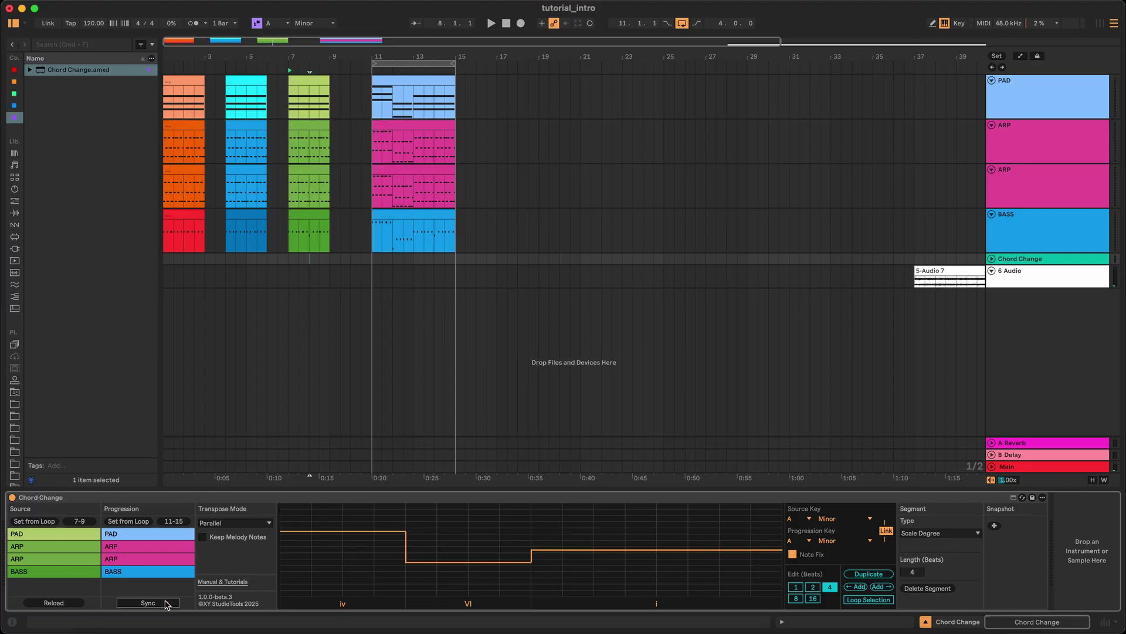
left_click(166, 604)
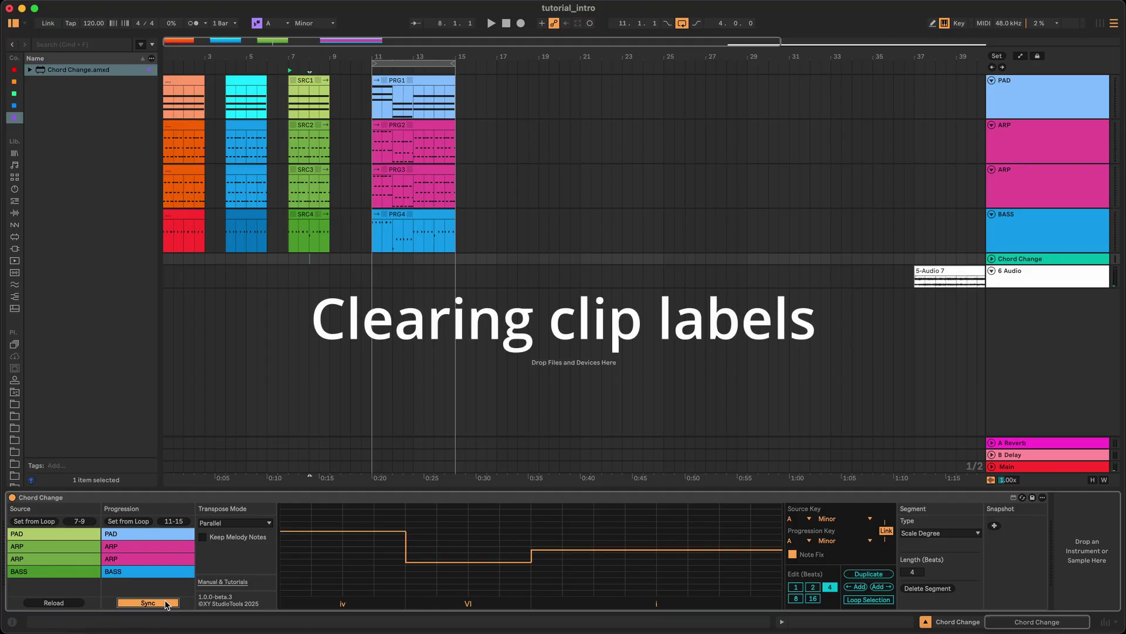
Delete the Chord Change device and select all clips in bars 7–15.
left_click(253, 500)
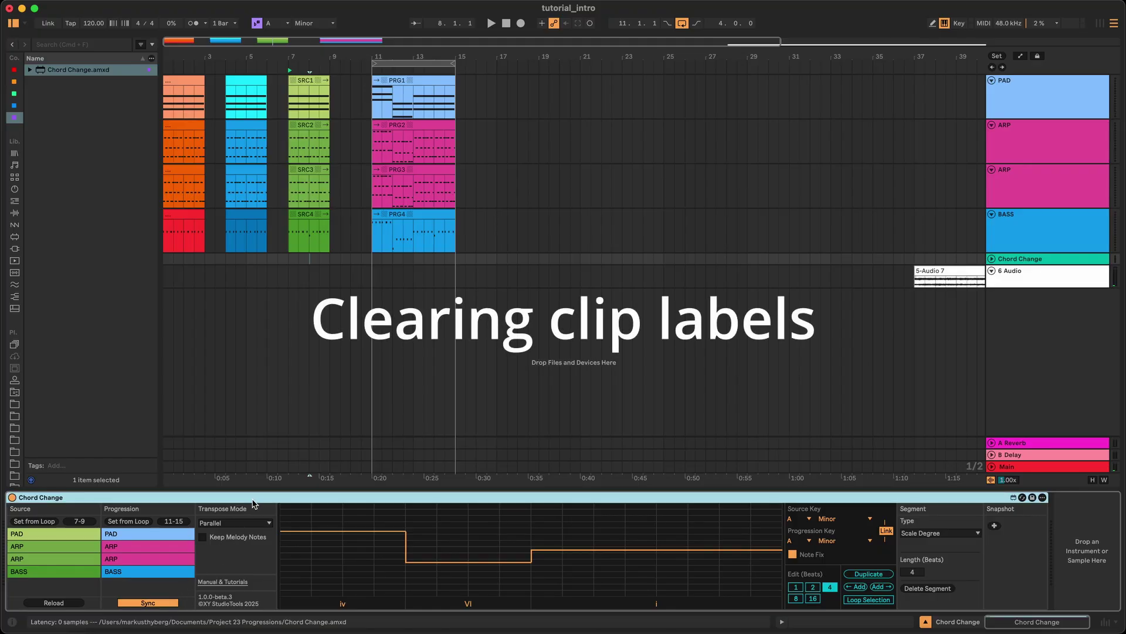
key("Delete")
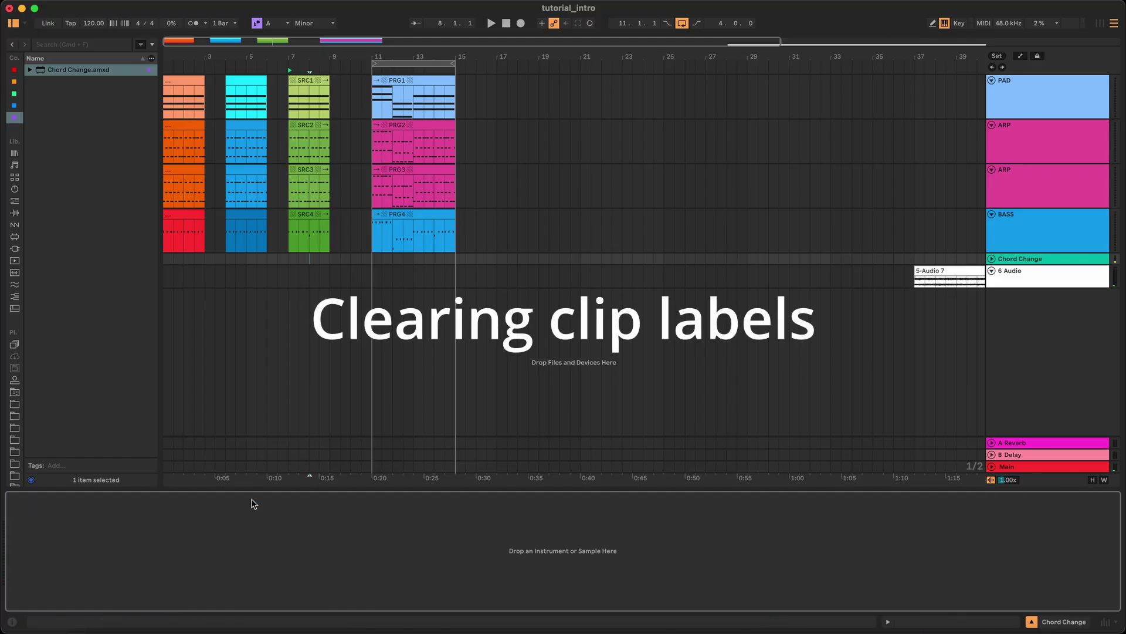
left_click(421, 238)
left_click(309, 78, "shift")
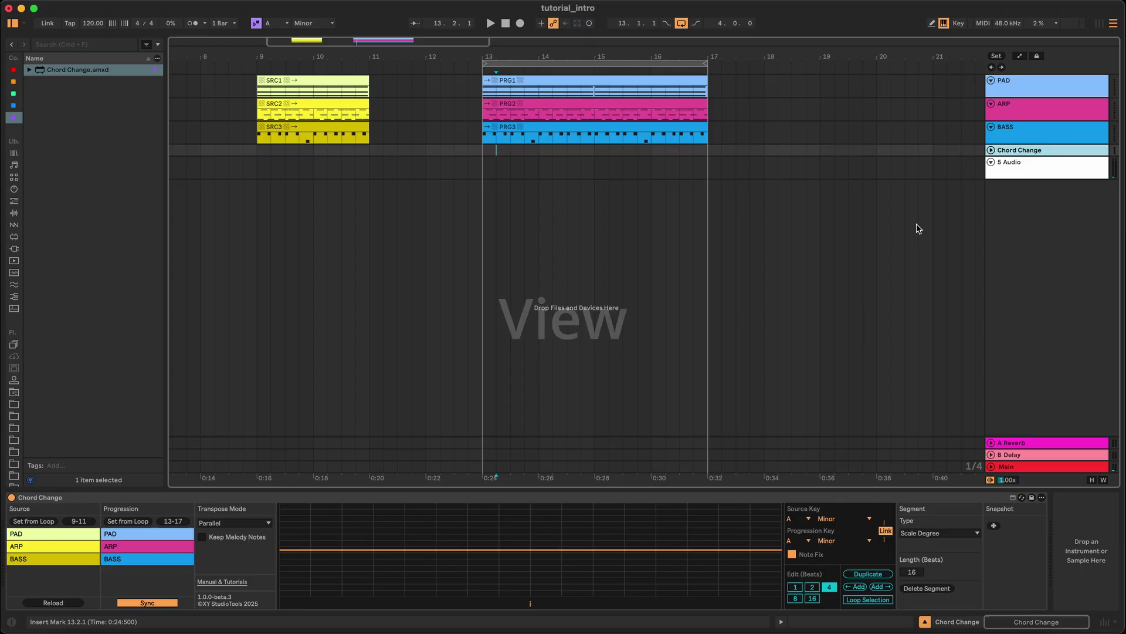
Enlarge the PAD, ARP and BASS tracks, then raise the Chord Change middle chord to ii°.
left_click(1022, 141)
left_click(1022, 92, "shift")
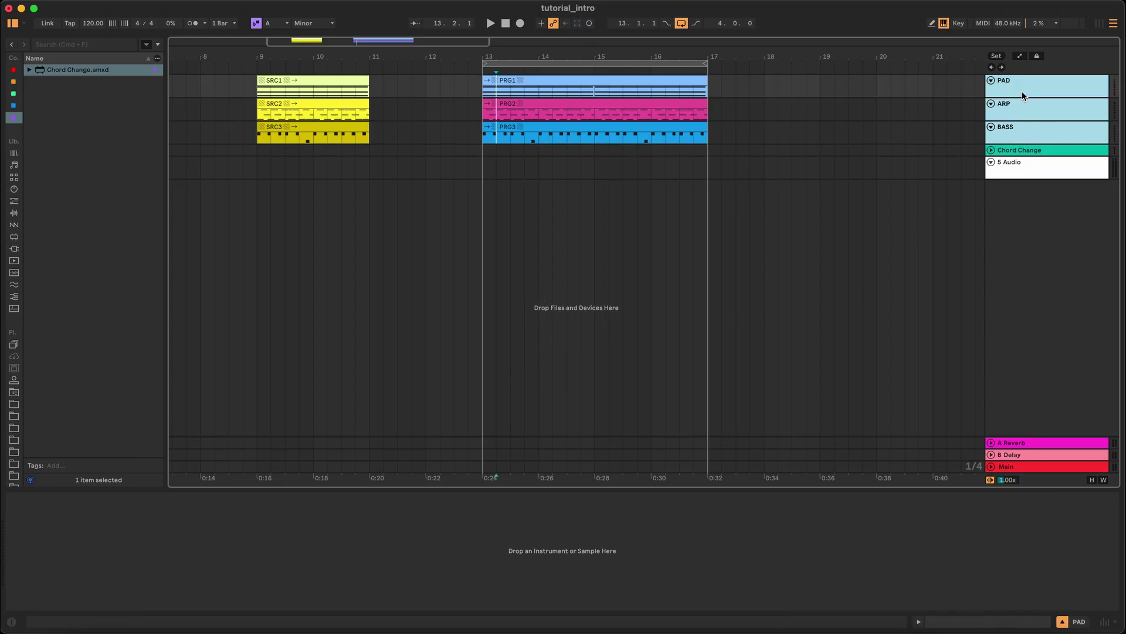
left_click_drag(1025, 121, 1023, 164)
left_click(1011, 214)
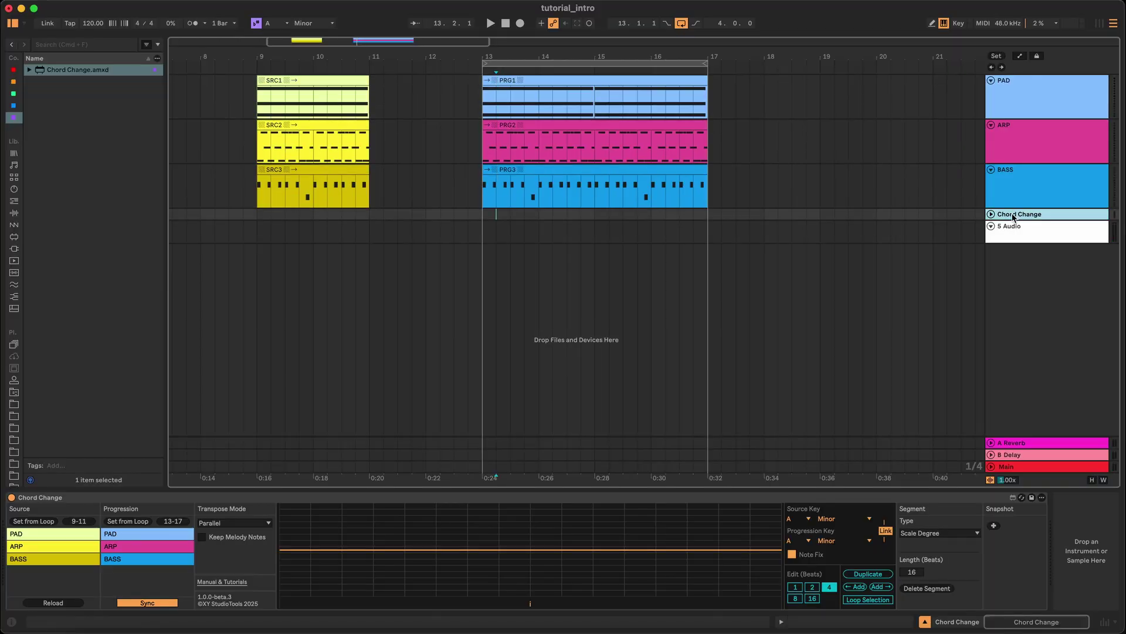
mouse_move(519, 543)
left_mouse_down()
mouse_move(518, 531)
mouse_move(518, 547)
left_mouse_up()
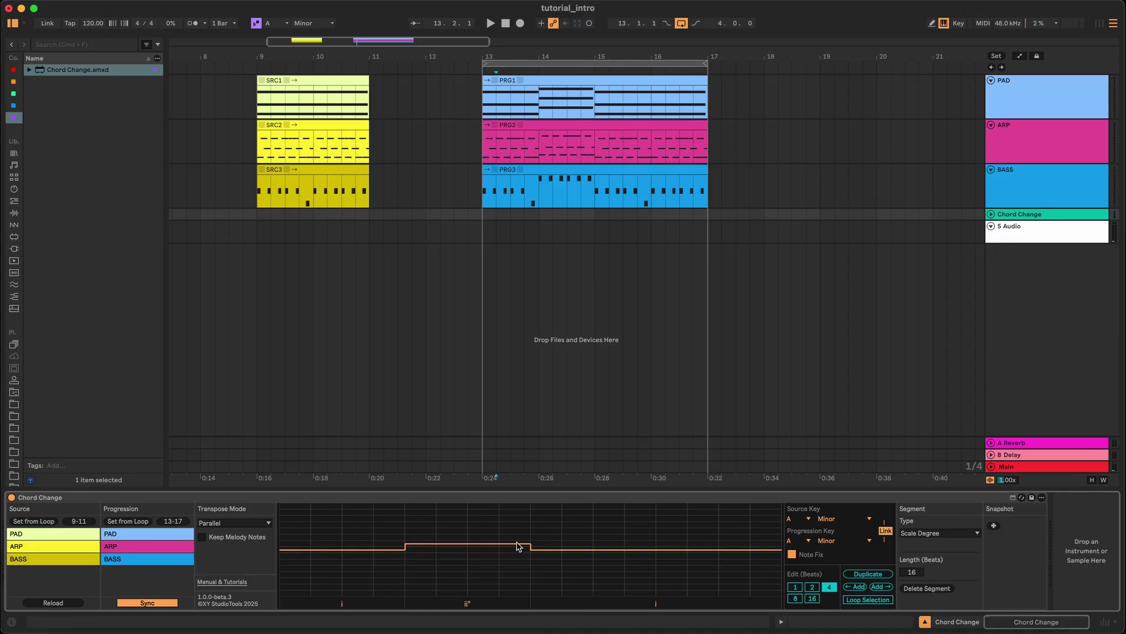
Show PRG1 and PRG2 notes together in the clip editor, extending the selection to Chord Change.
left_click(782, 621)
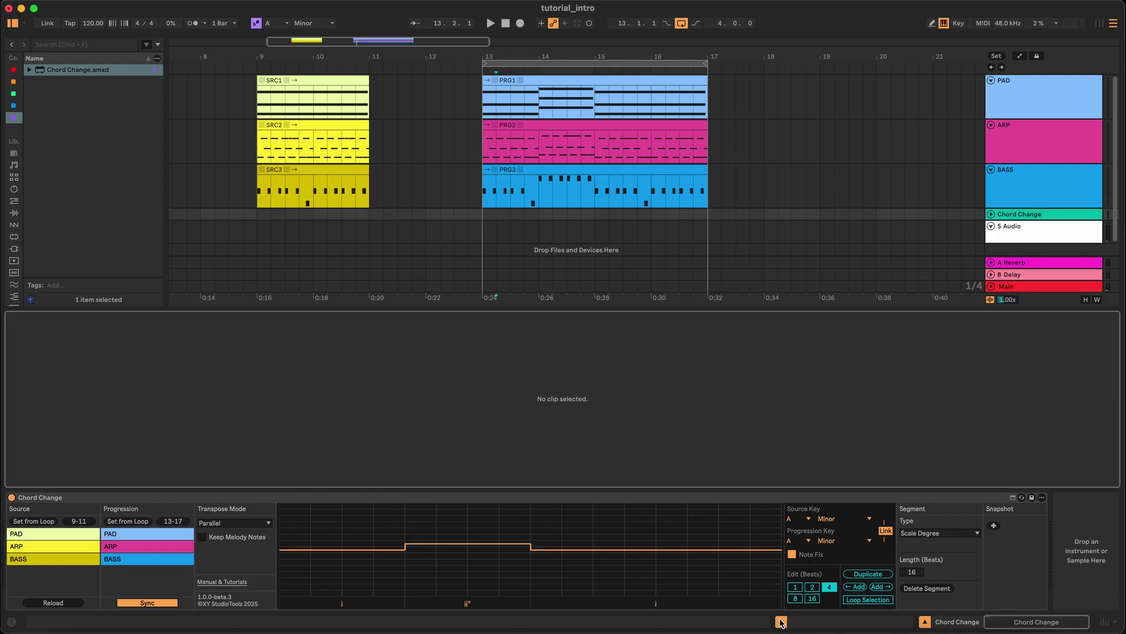
left_click(543, 81)
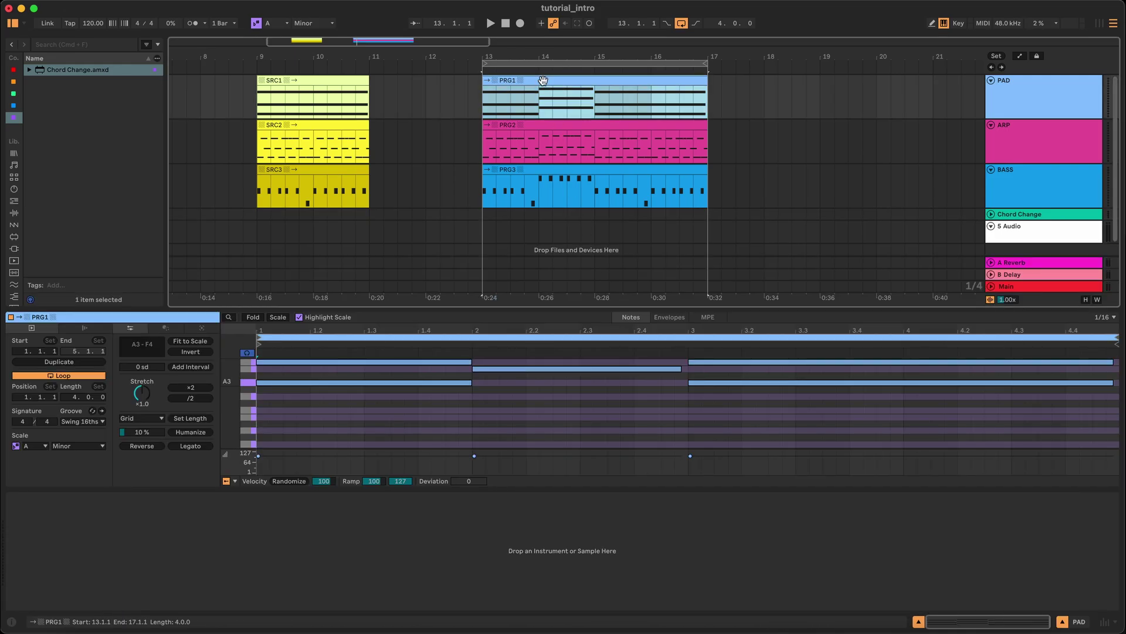
left_click(540, 124, "shift")
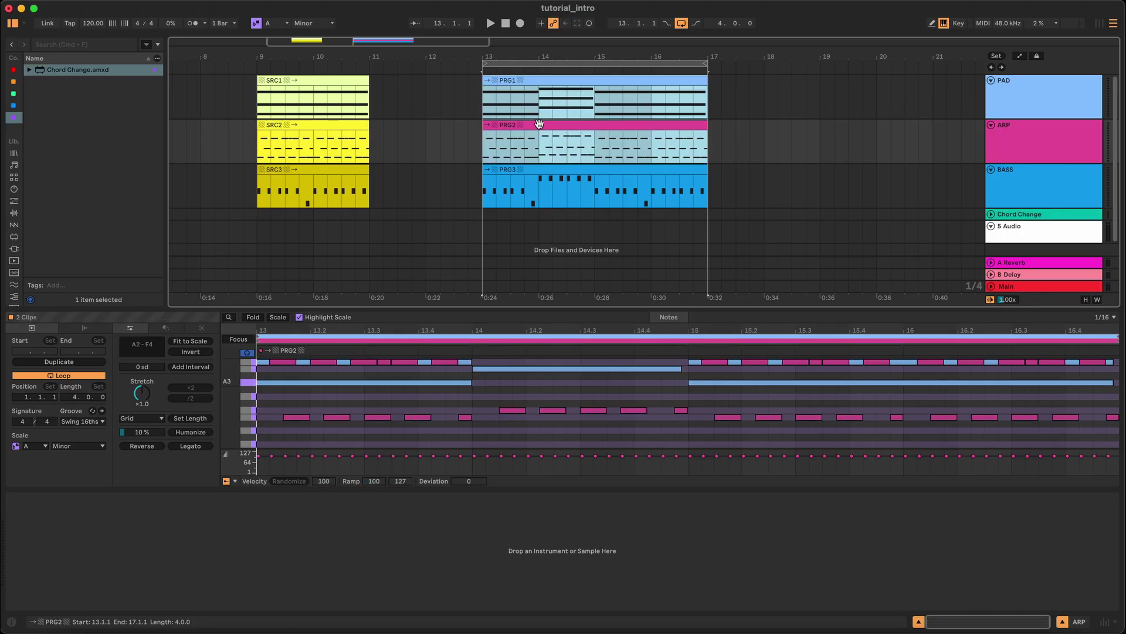
left_click(542, 216, "shift")
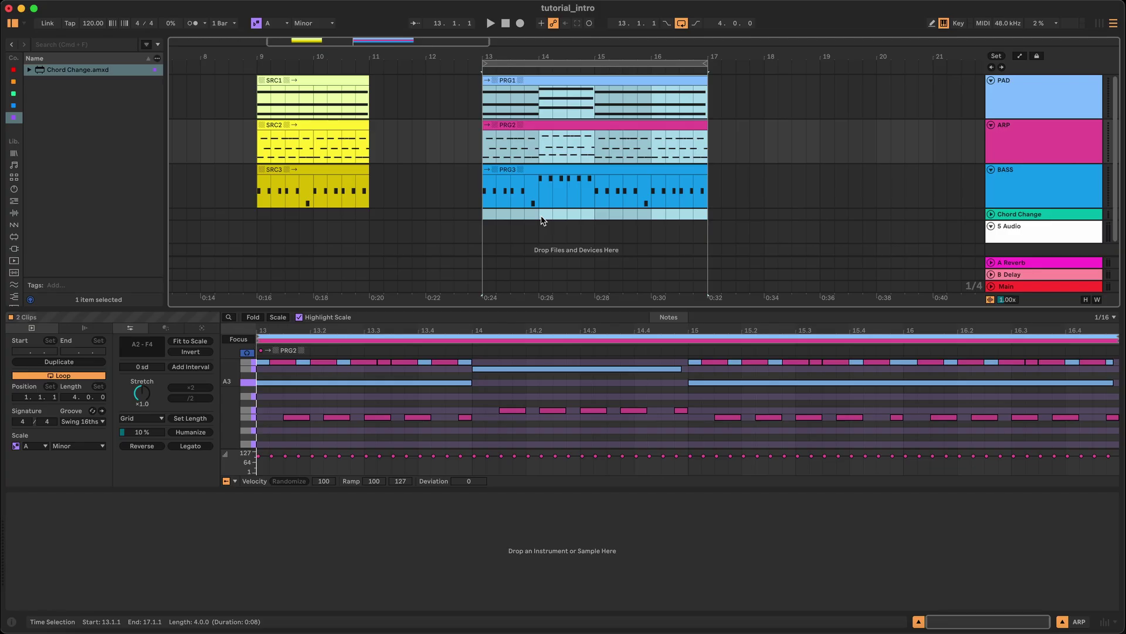
Enlarge the note editor, change the middle chord from ii° to v, and lower the third chord.
left_click(1017, 215)
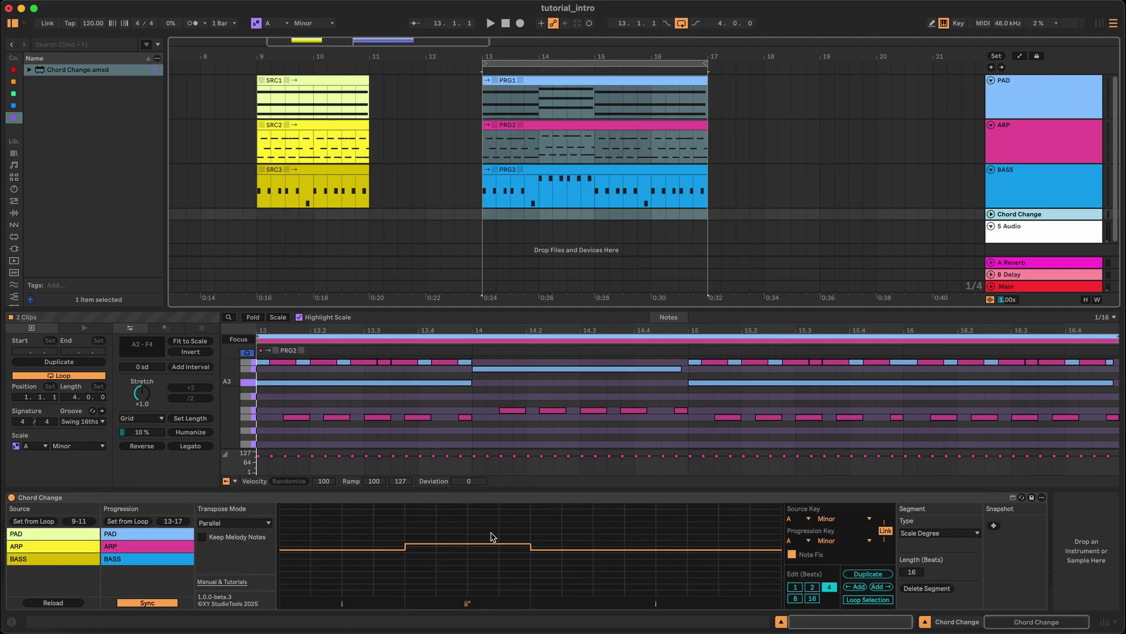
left_click_drag(422, 310, 435, 239)
left_click_drag(452, 545, 468, 572)
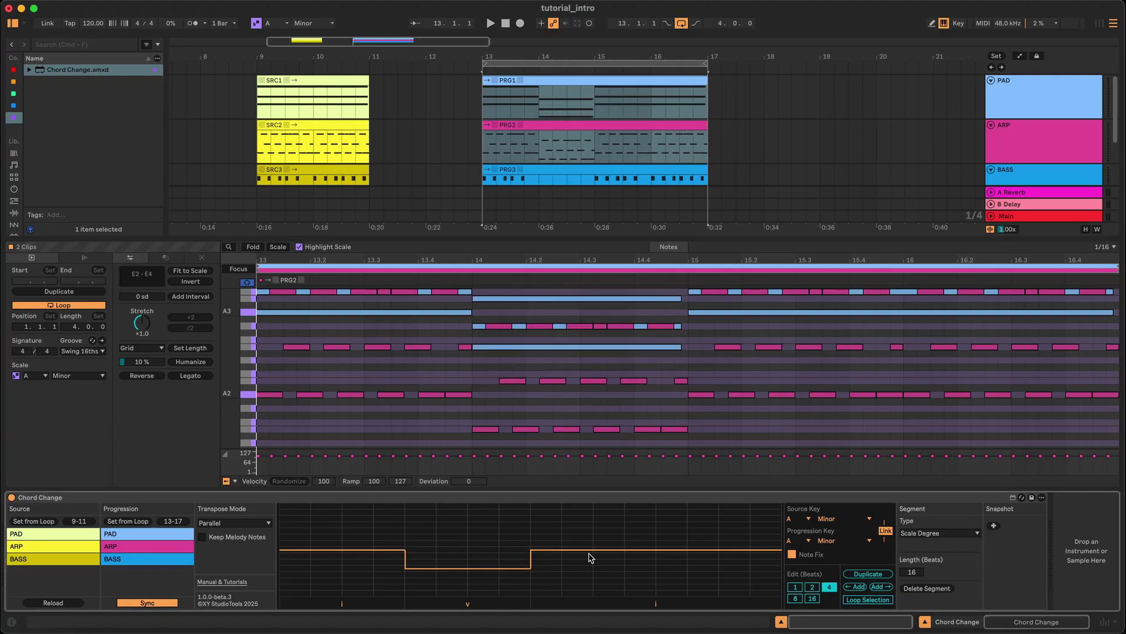
mouse_move(591, 557)
left_mouse_down()
mouse_move(590, 534)
mouse_move(593, 578)
left_mouse_up()
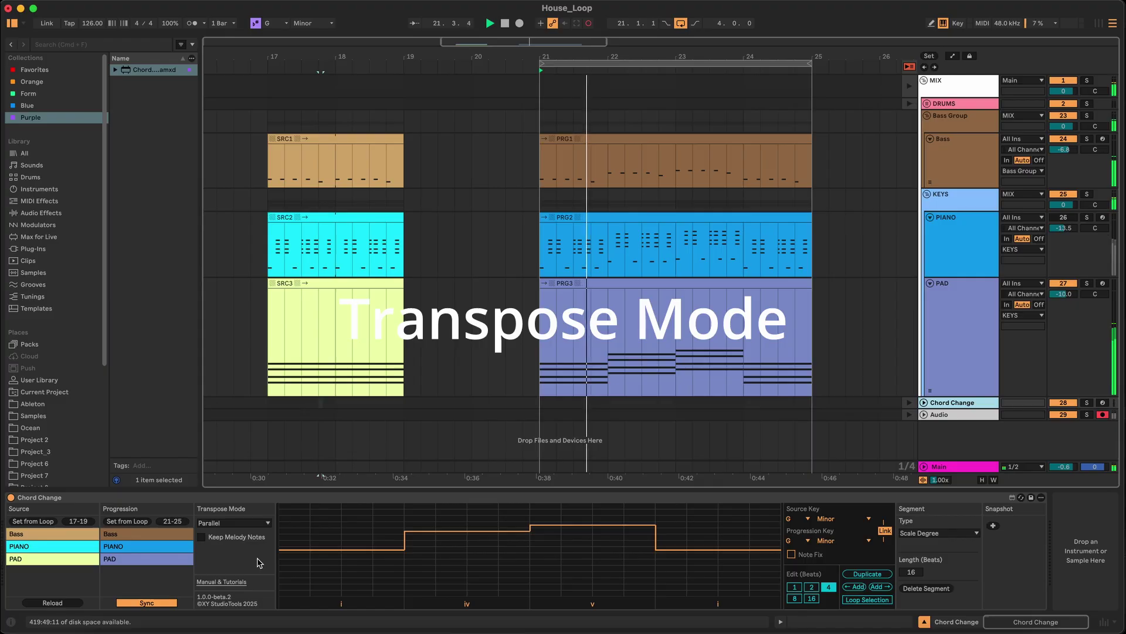
Change the progression's second chord down to VI, keeping PAD on Parallel transposition.
left_click(179, 562)
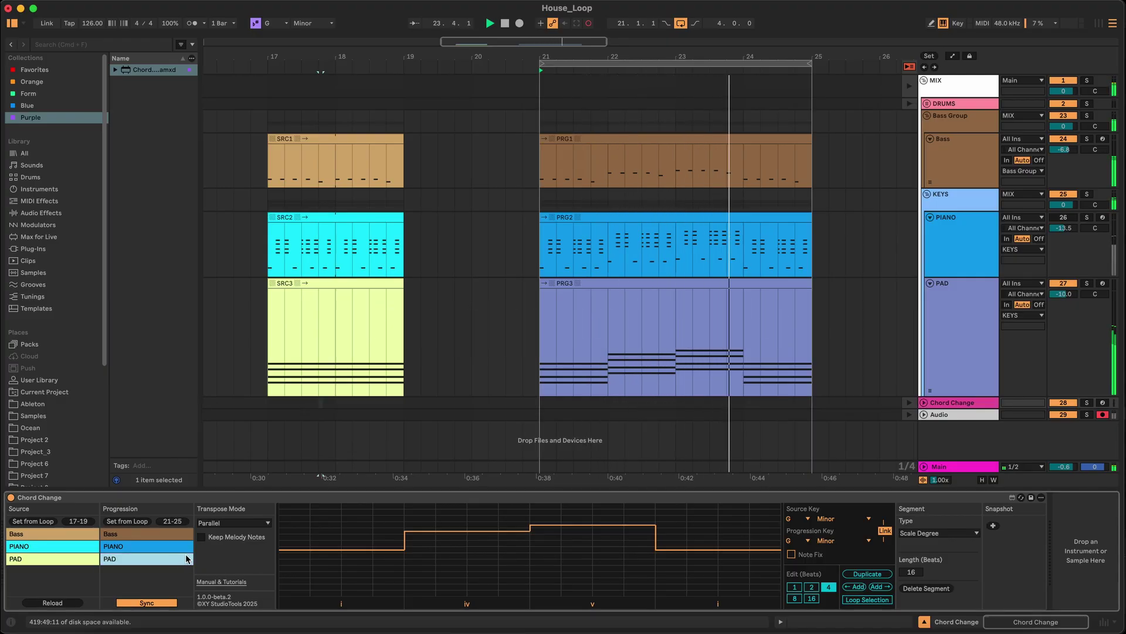
left_click(226, 523)
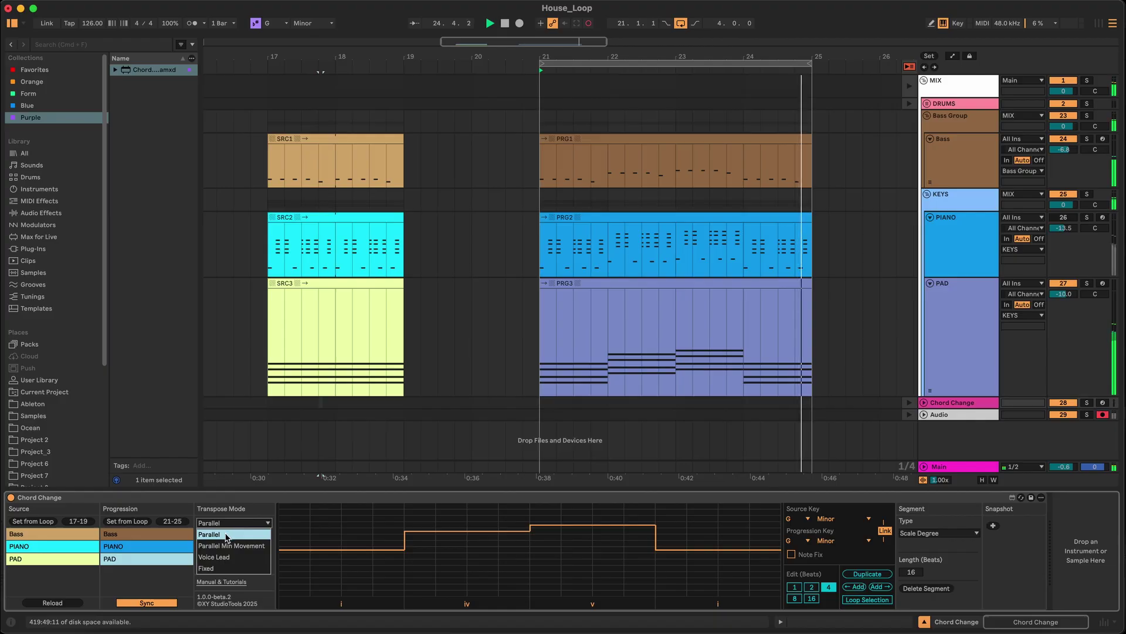
left_click(226, 536)
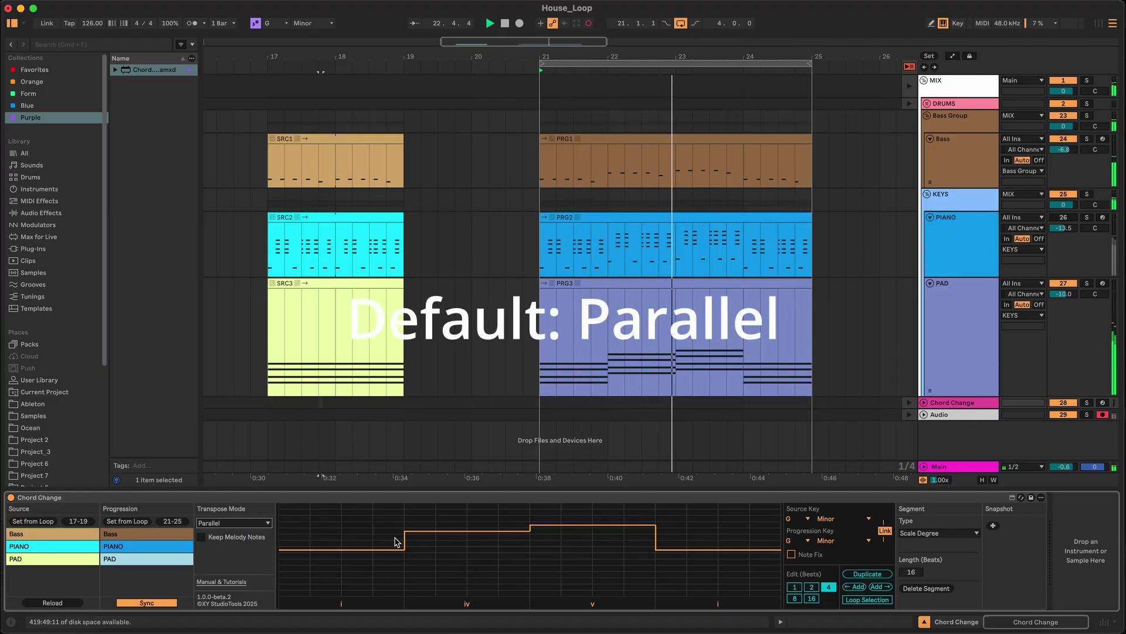
left_click_drag(428, 533, 437, 565)
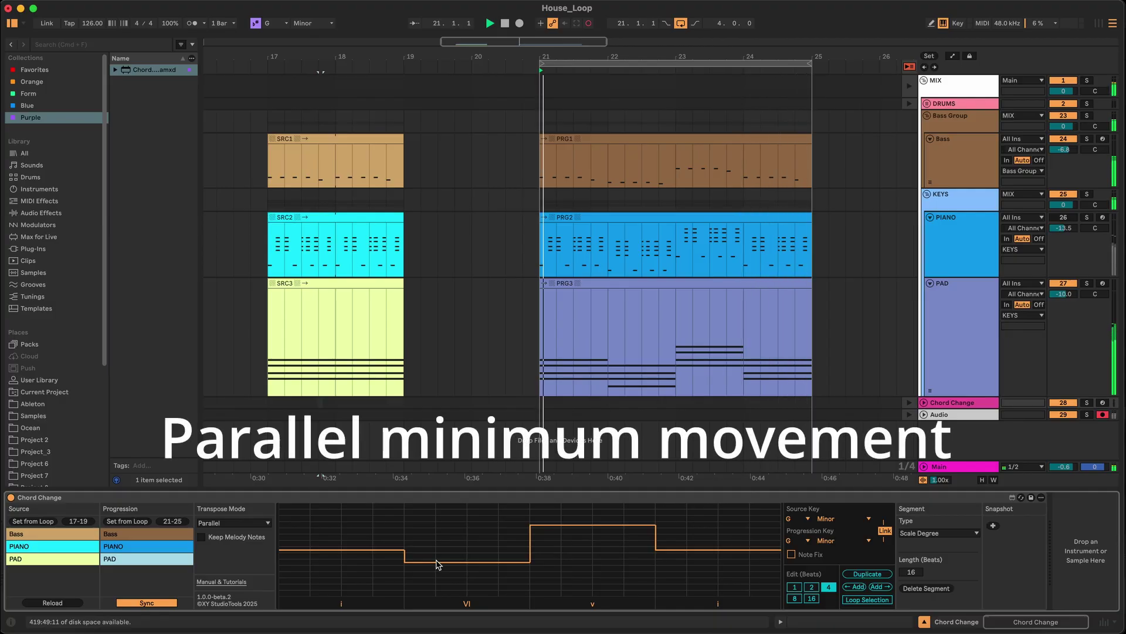
Switch PAD's Transpose Mode to Parallel Min Movement, then to Voice Lead.
left_click(252, 523)
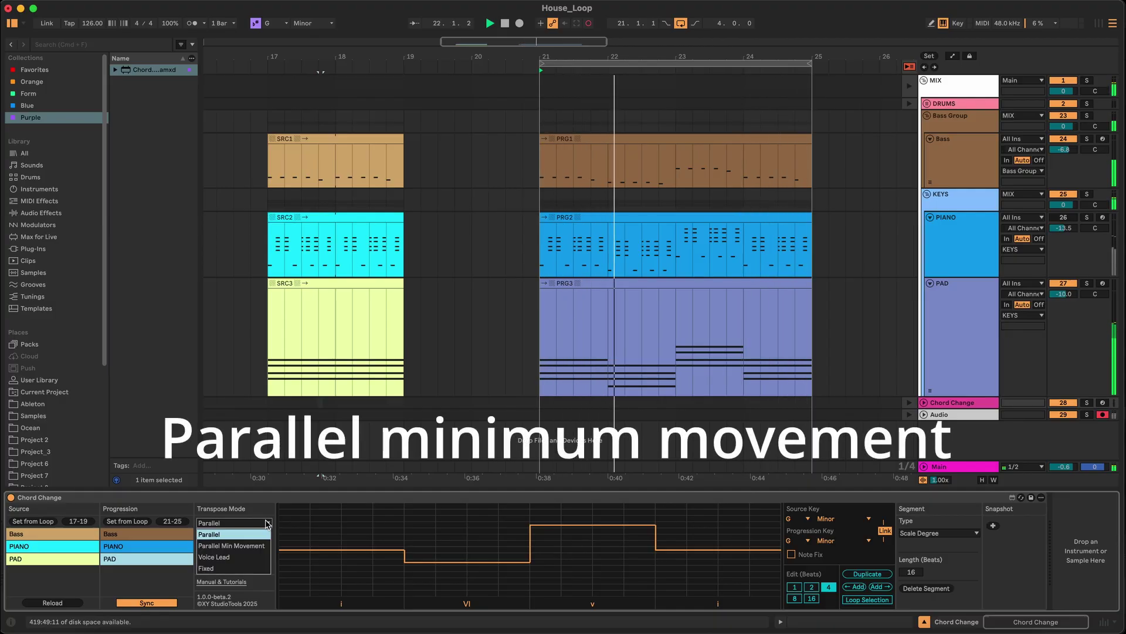
left_click(261, 545)
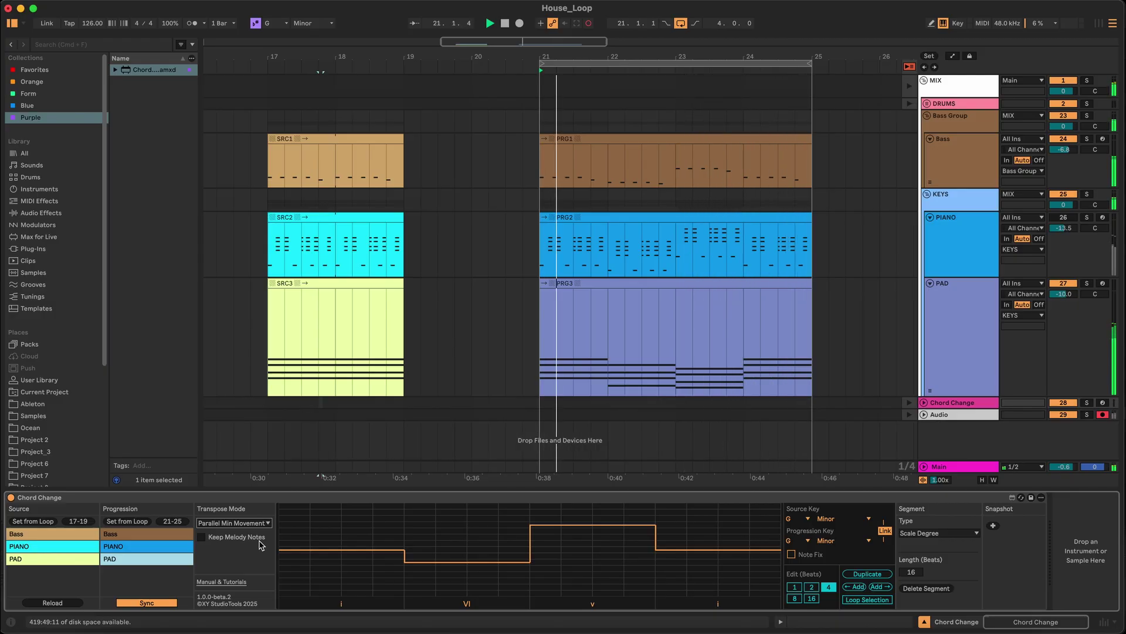
left_click(255, 524)
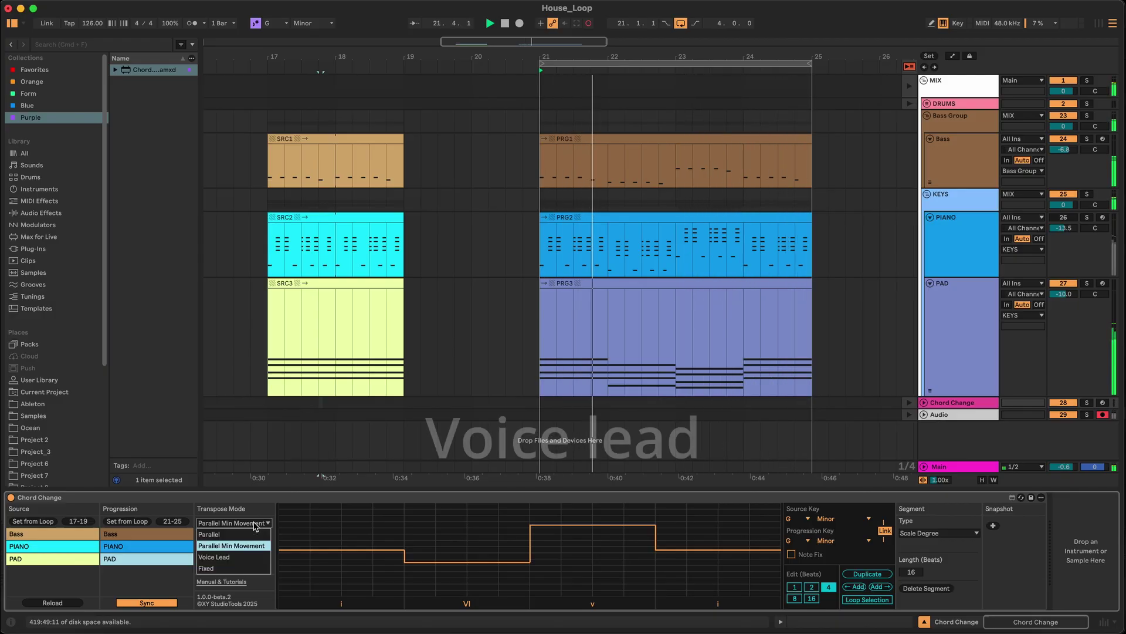
left_click(251, 556)
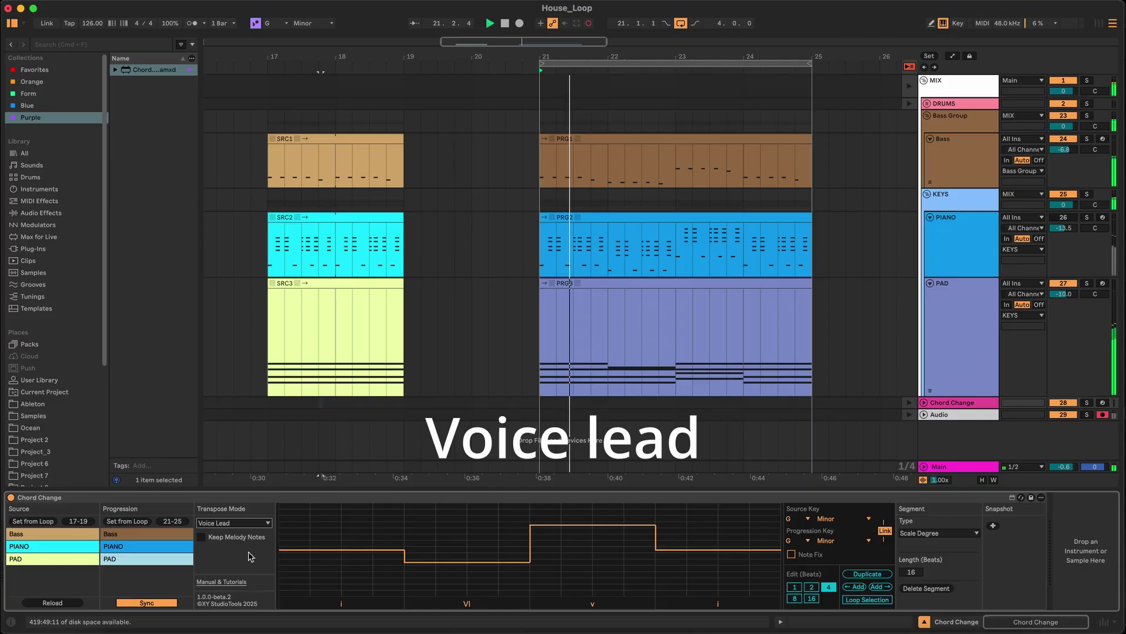
Set the Bass progression's Transpose Mode to Fixed and re-enable the PIANO track.
left_click(183, 537)
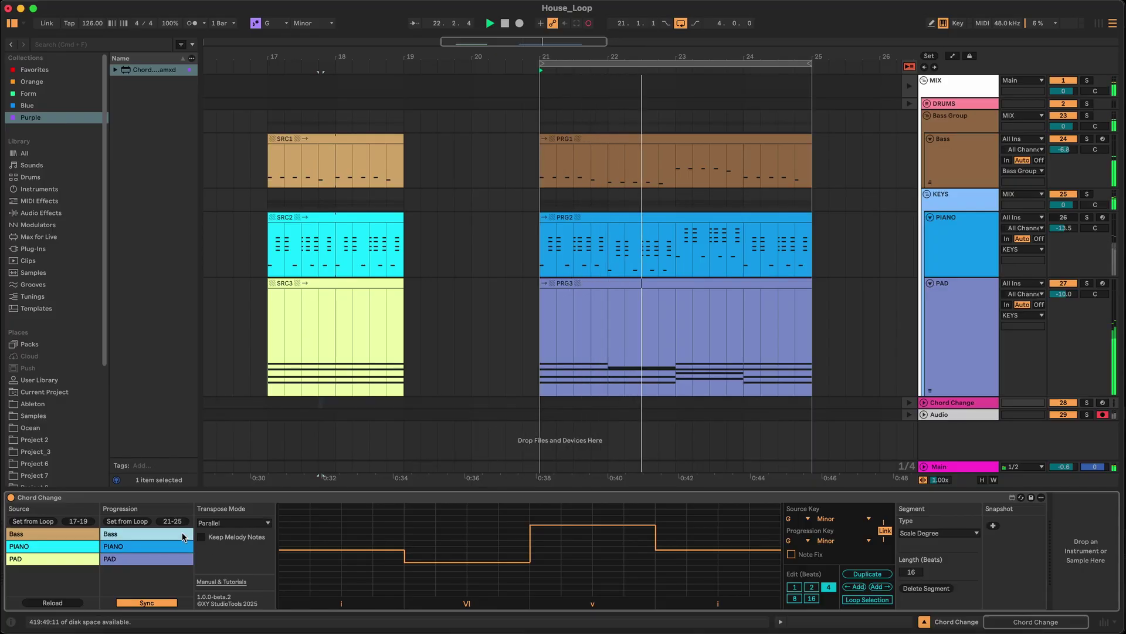
left_click(232, 523)
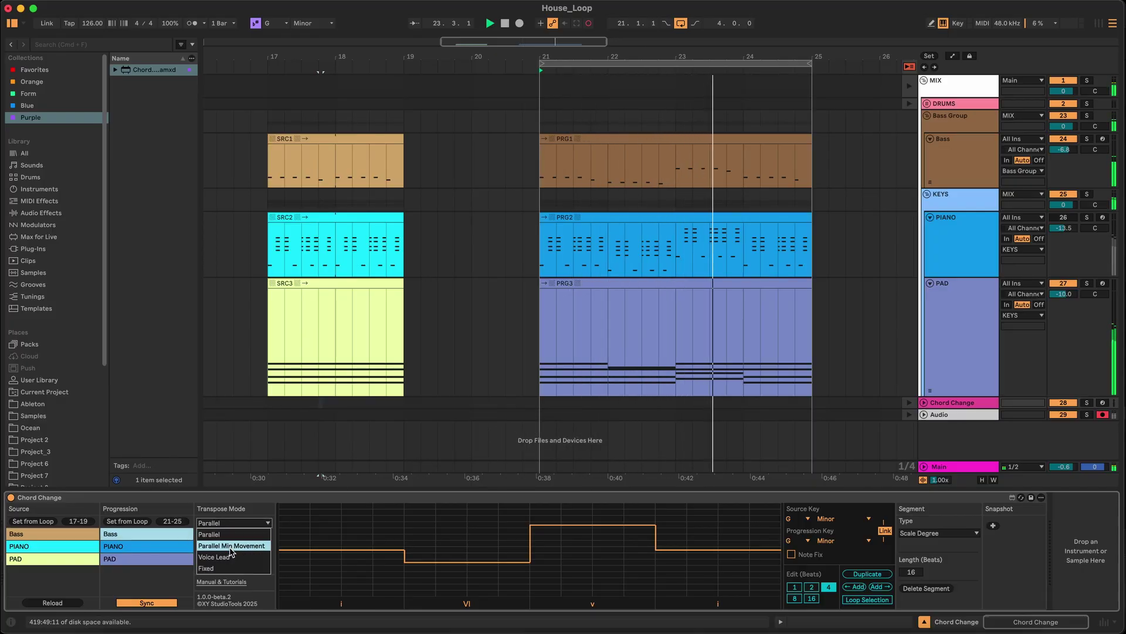
left_click(231, 568)
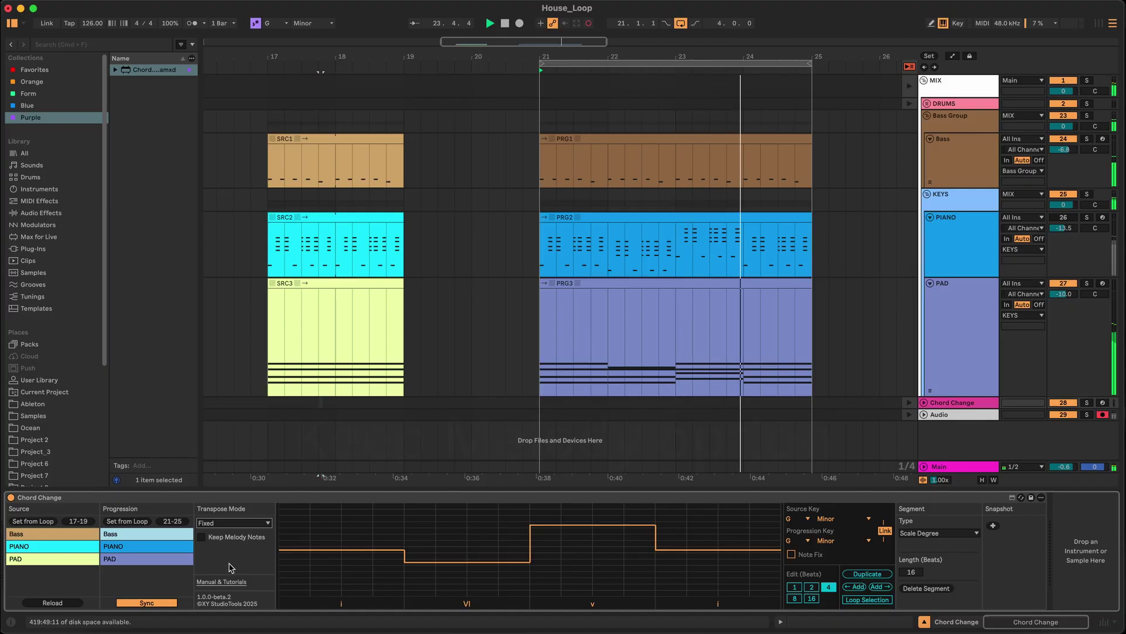
left_click(1063, 219)
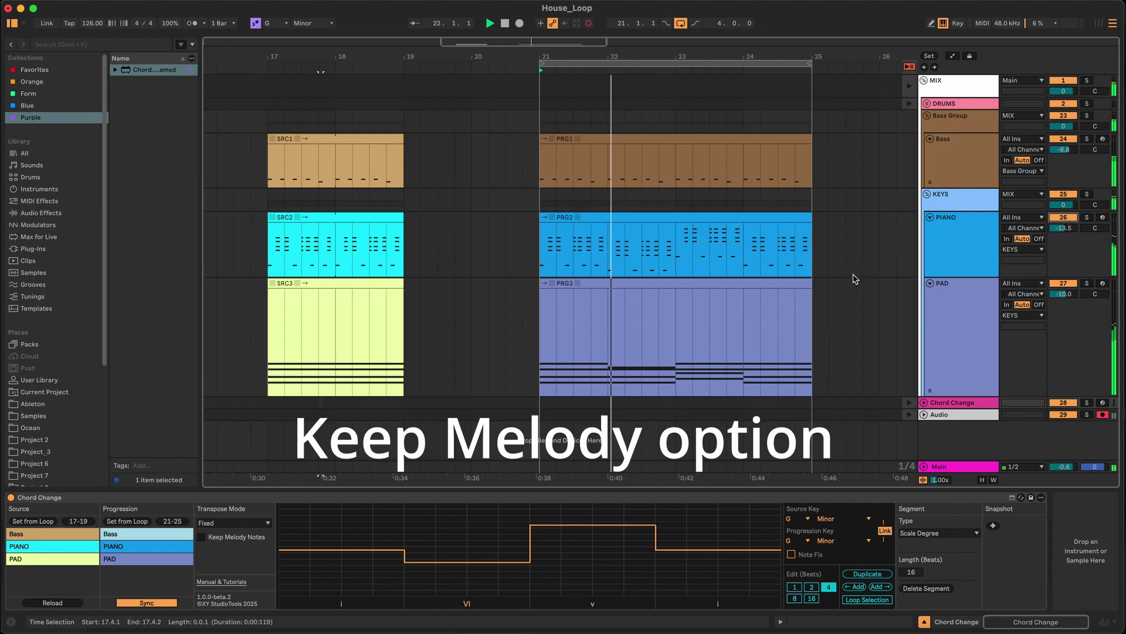
Set the PIANO progression to Voice Lead and toggle Keep Melody Notes off and back on.
left_click(181, 548)
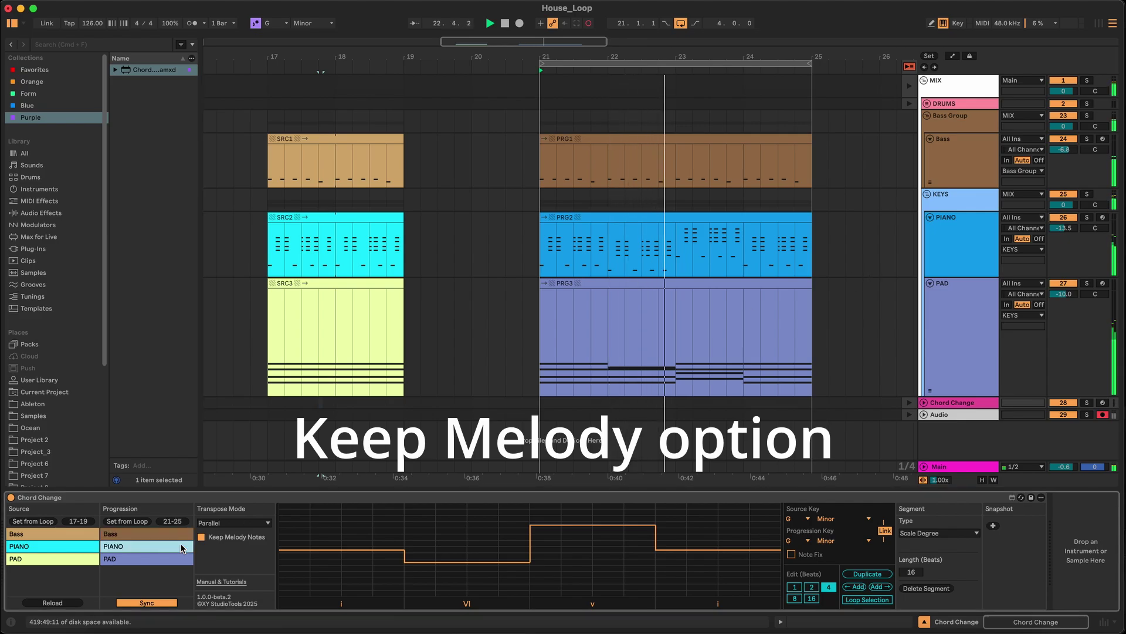
left_click(226, 523)
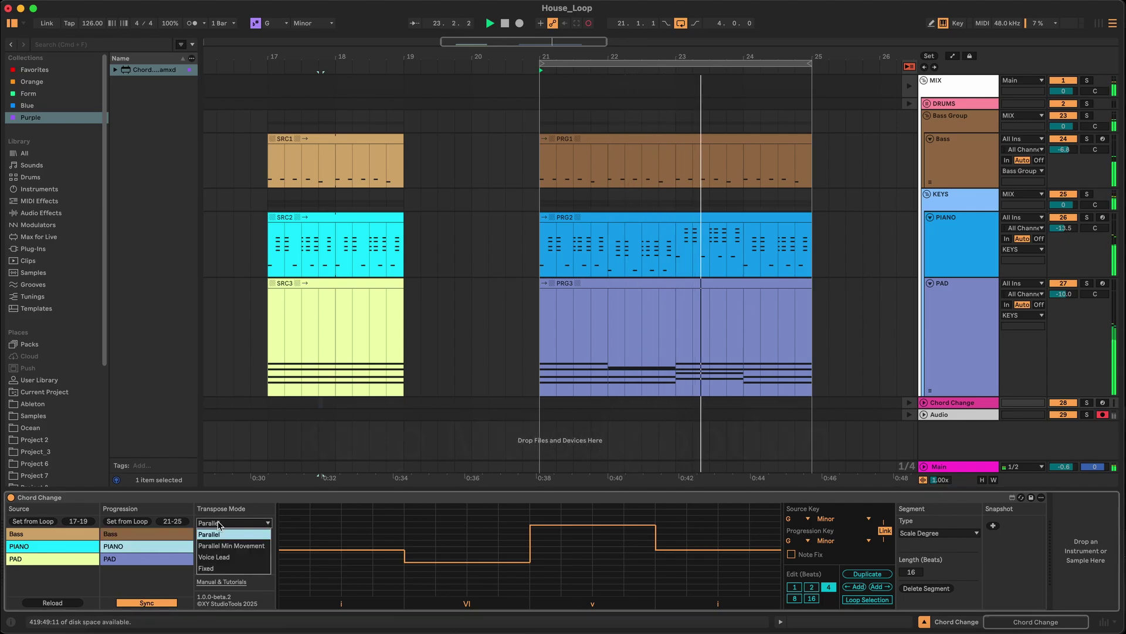
left_click(223, 555)
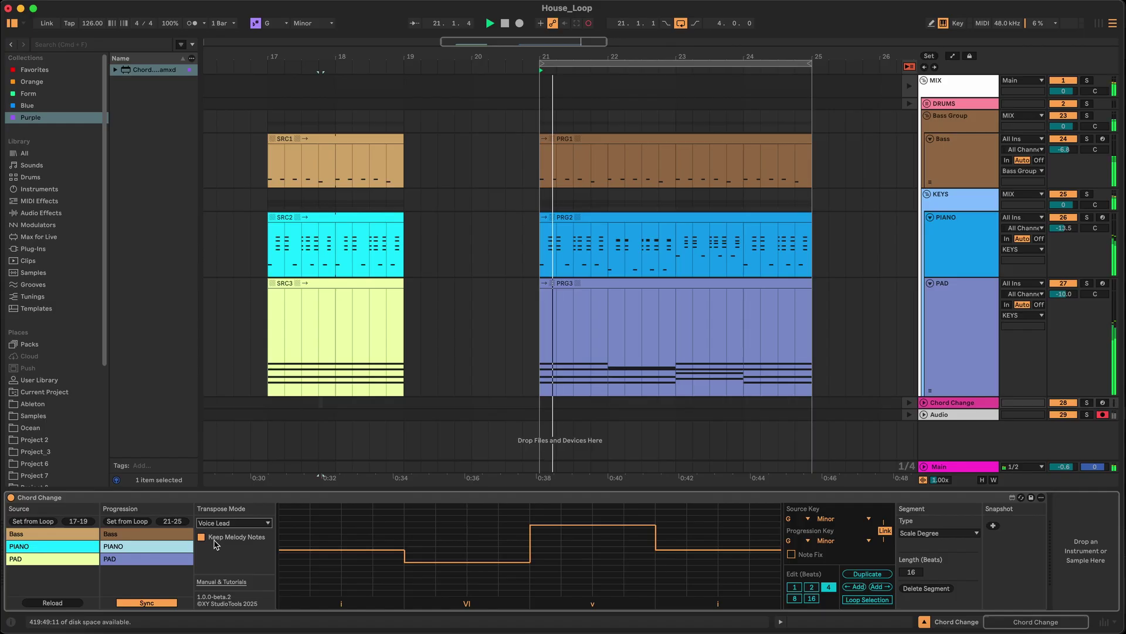
left_click(202, 538)
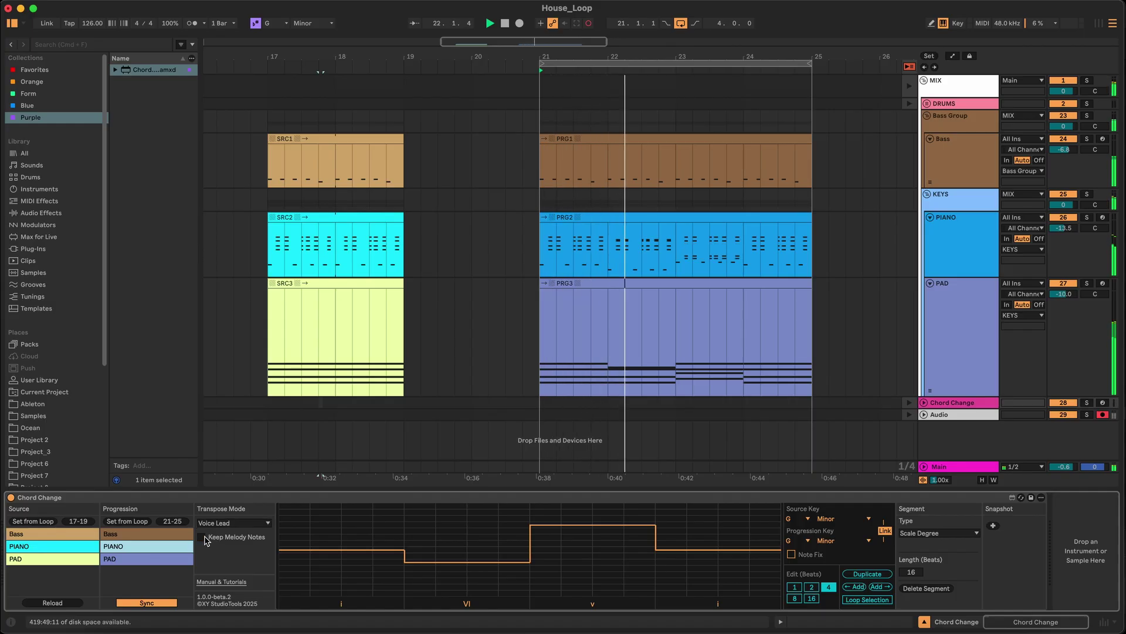
left_click(202, 538)
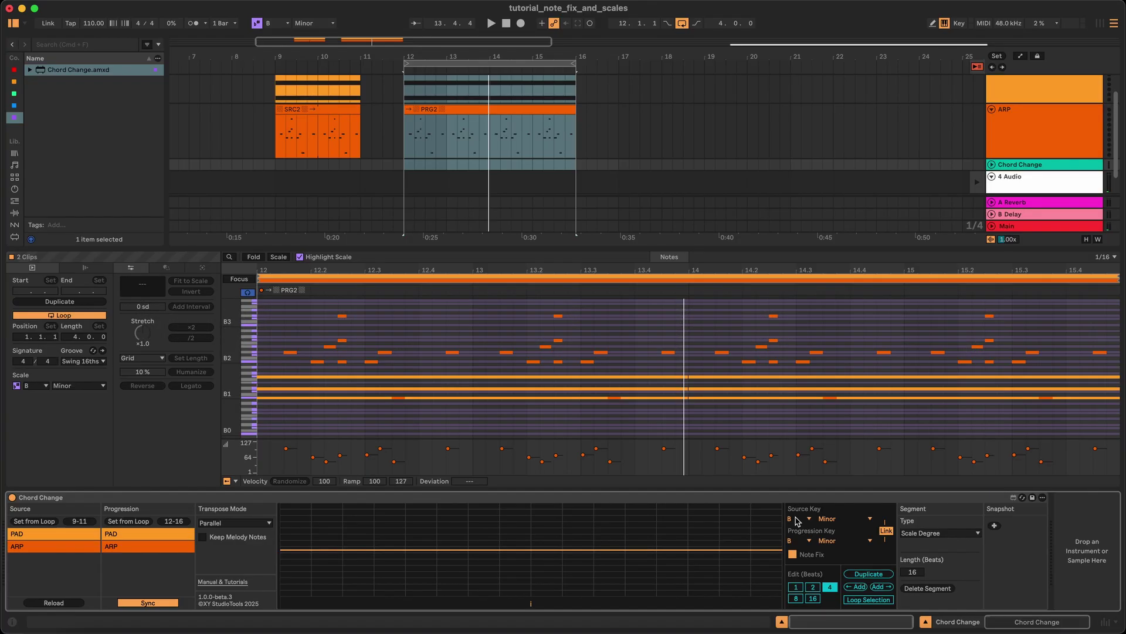
Keep the Source Key at B Minor and bring up the Progression Key's scale list.
left_click(797, 519)
left_click(796, 509)
left_click(826, 519)
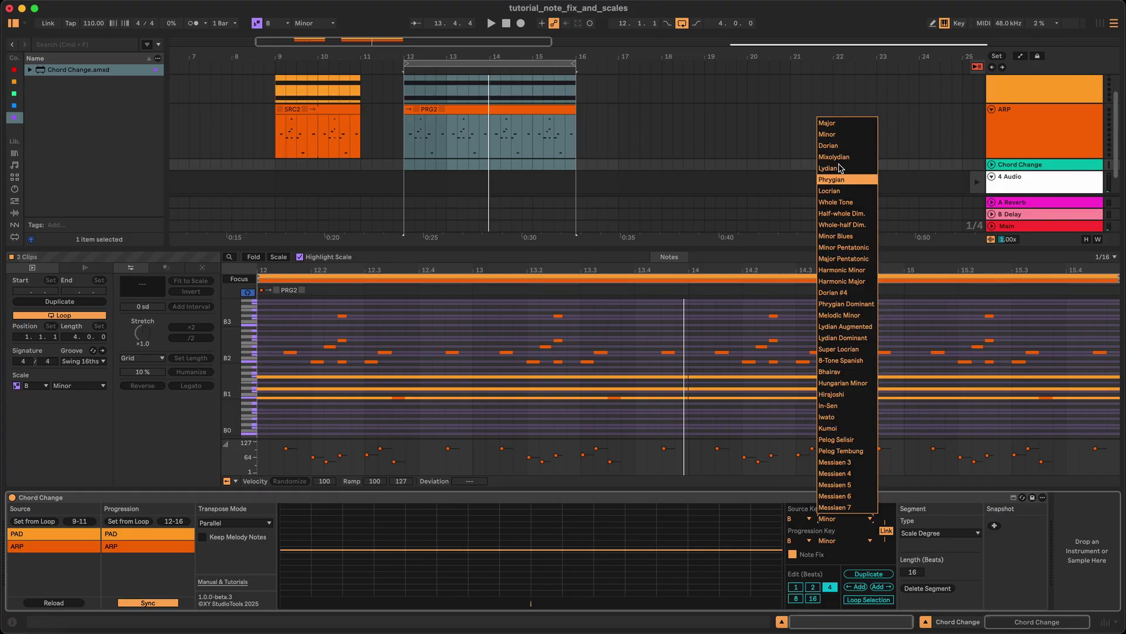
left_click(842, 136)
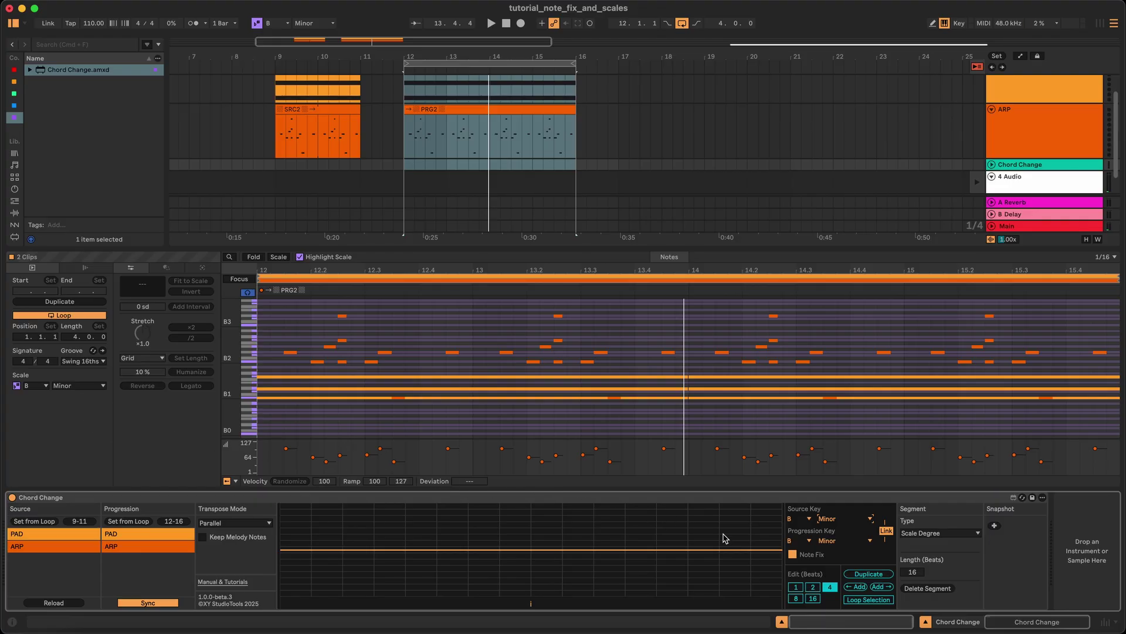
left_click(833, 541)
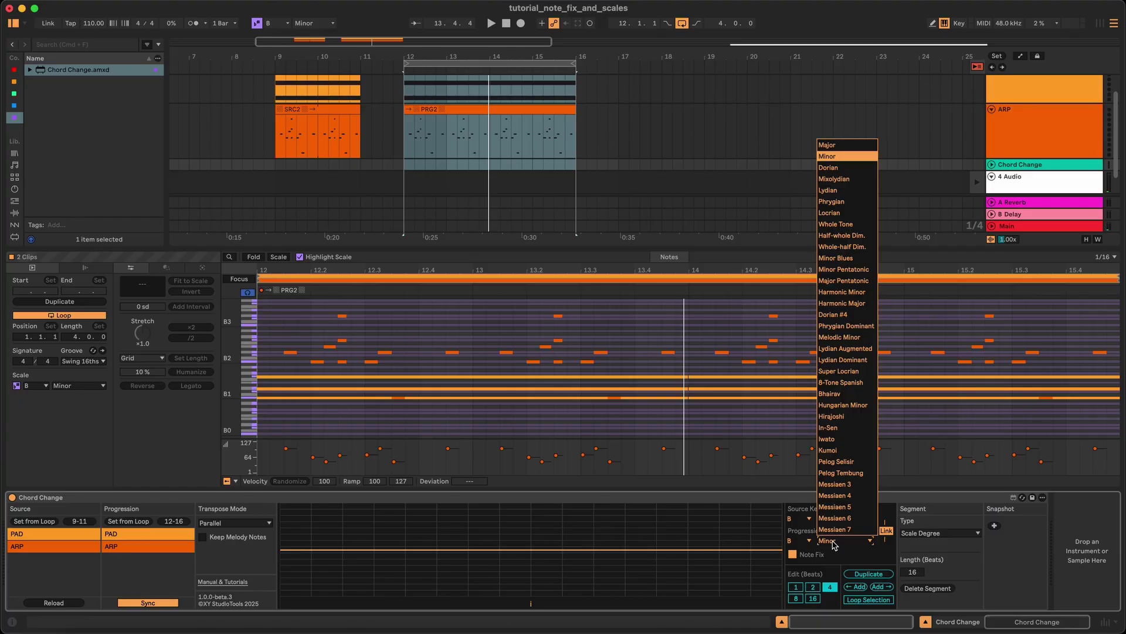
Keep the progression scale Minor, start playback, and try Progression Key roots A#/Bb and A.
left_click(833, 542)
key("space")
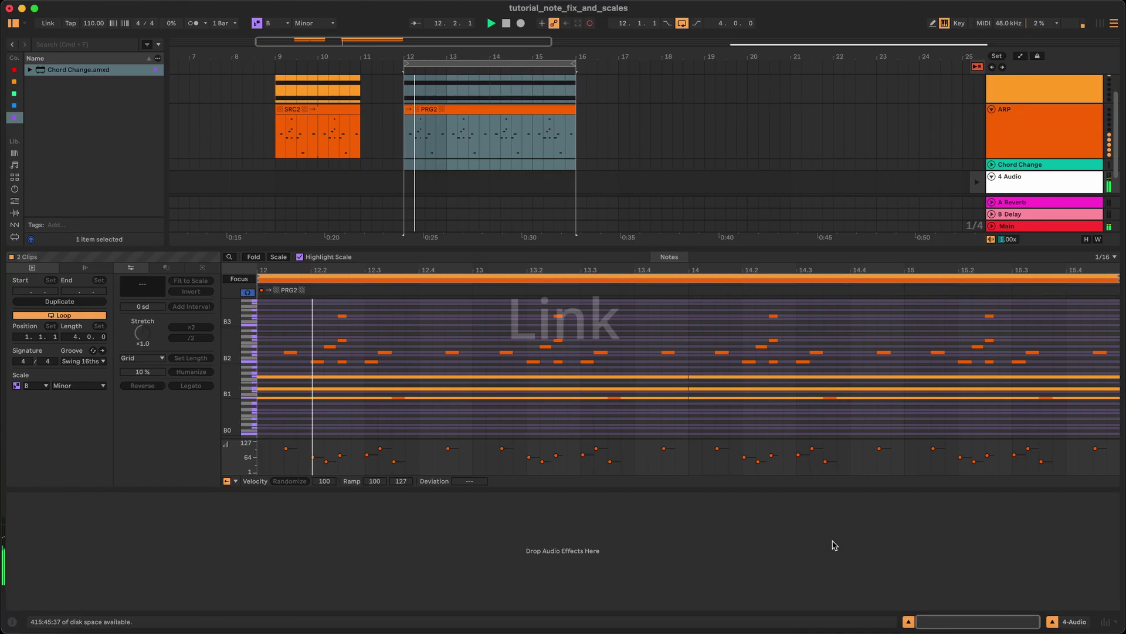
left_click(1024, 167)
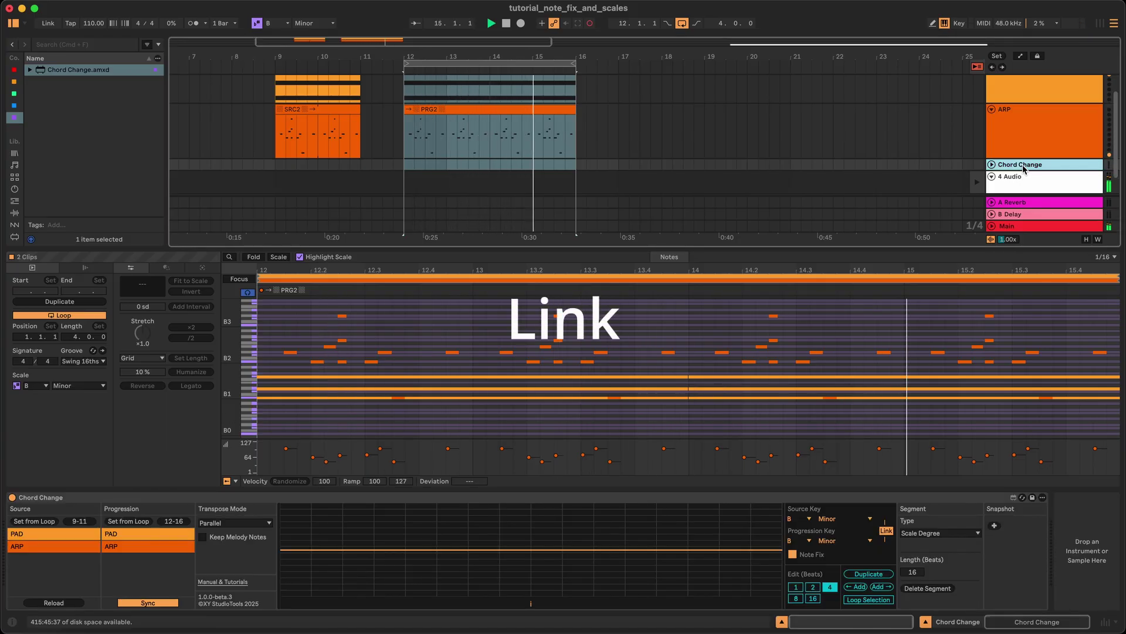
left_click(806, 540)
left_click(804, 521)
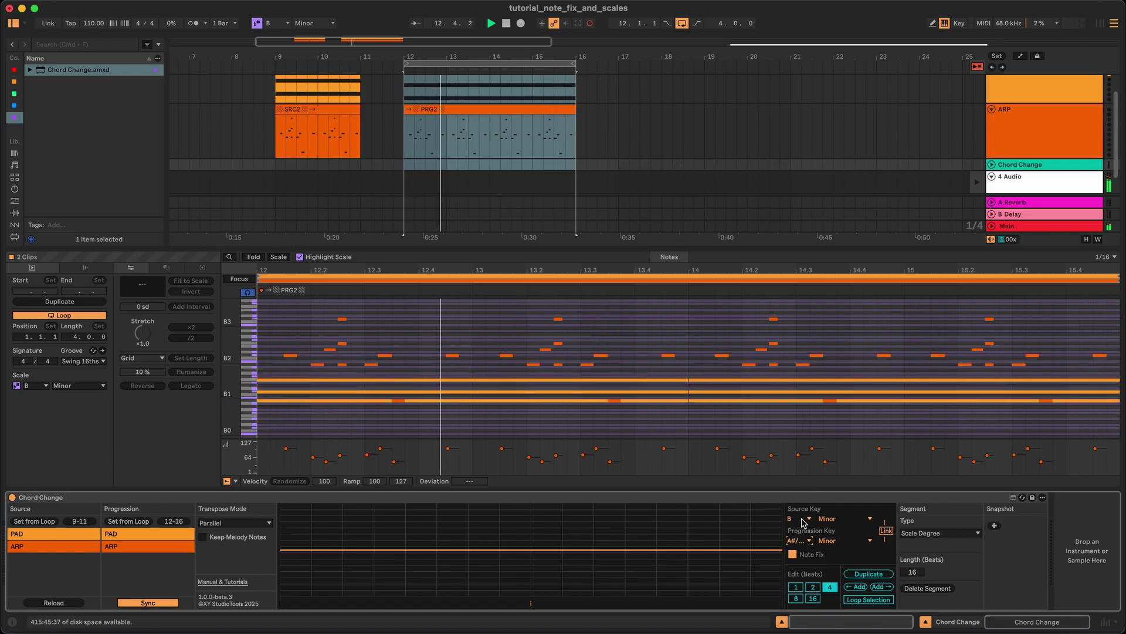
left_click(807, 540)
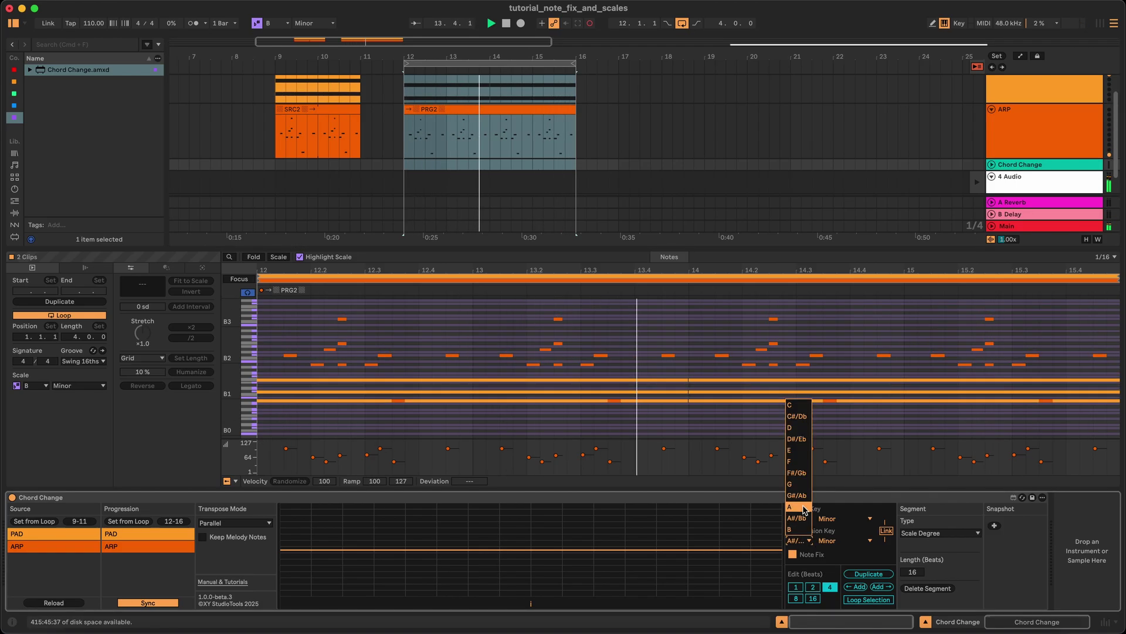
left_click(806, 507)
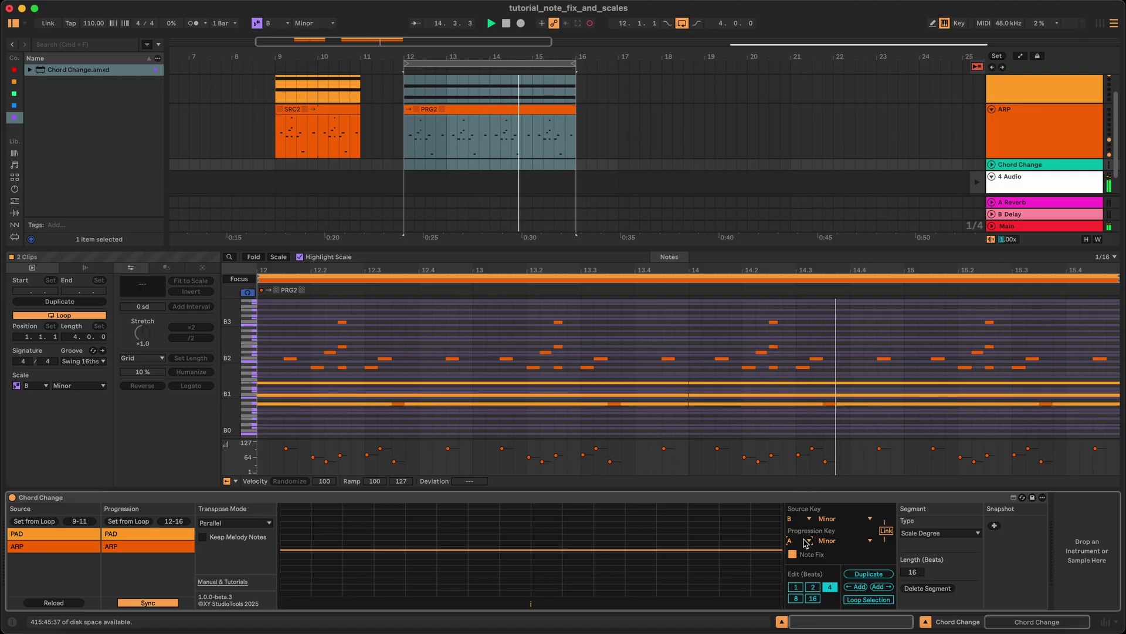
Set the Source Key root to B to relink both keys, and reshape chords into i–III–VI–i.
left_click(808, 519)
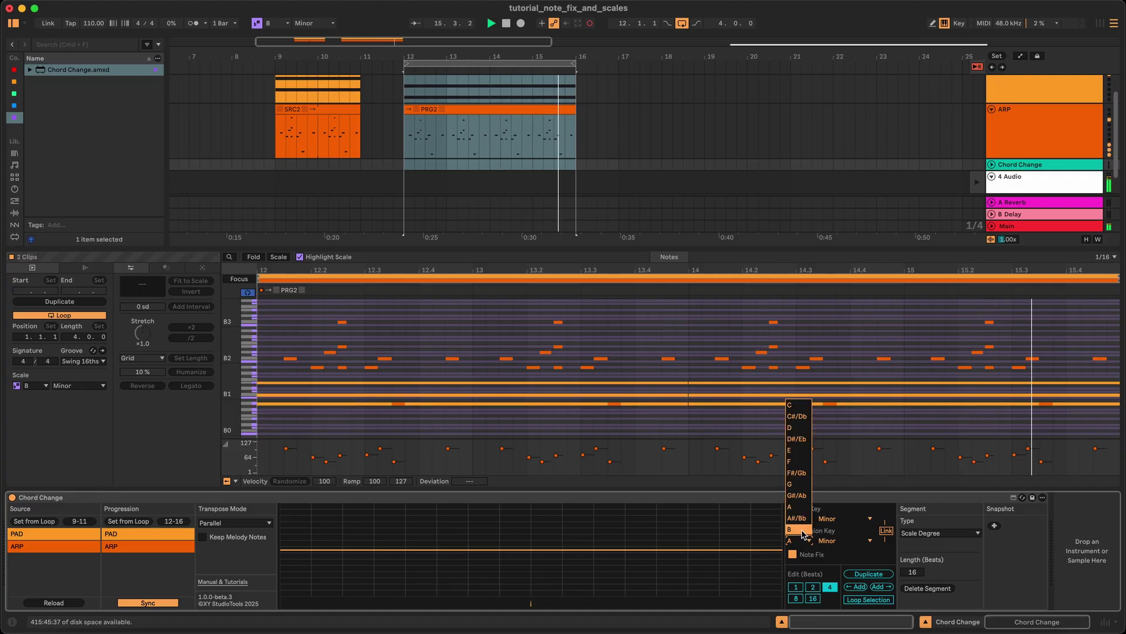
left_click(802, 530)
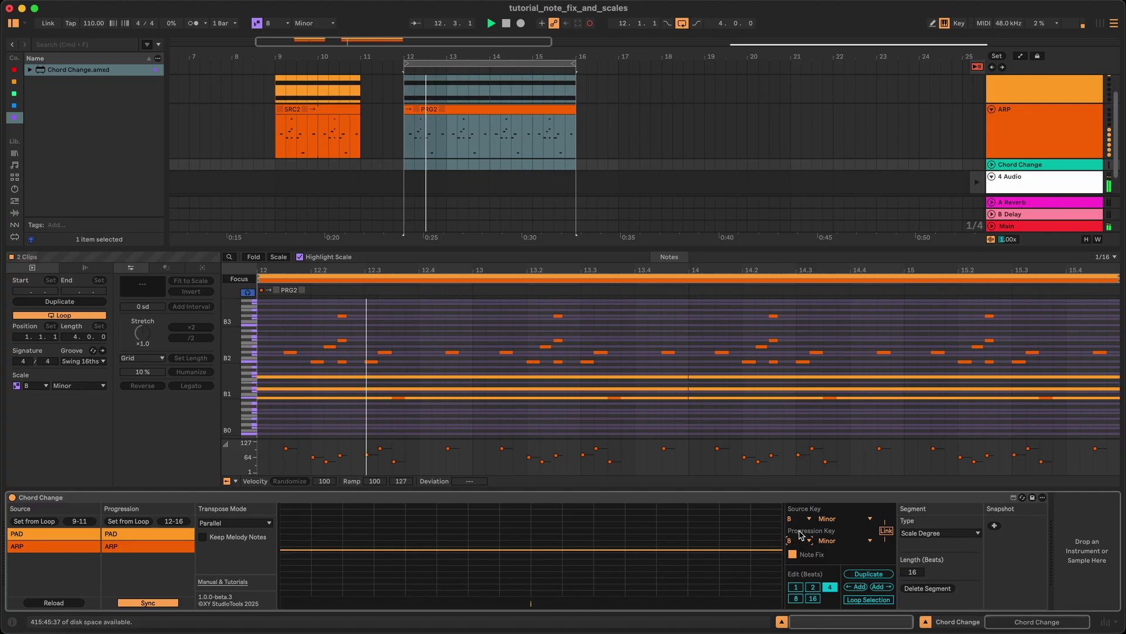
left_click_drag(616, 550, 621, 575)
left_click(690, 580)
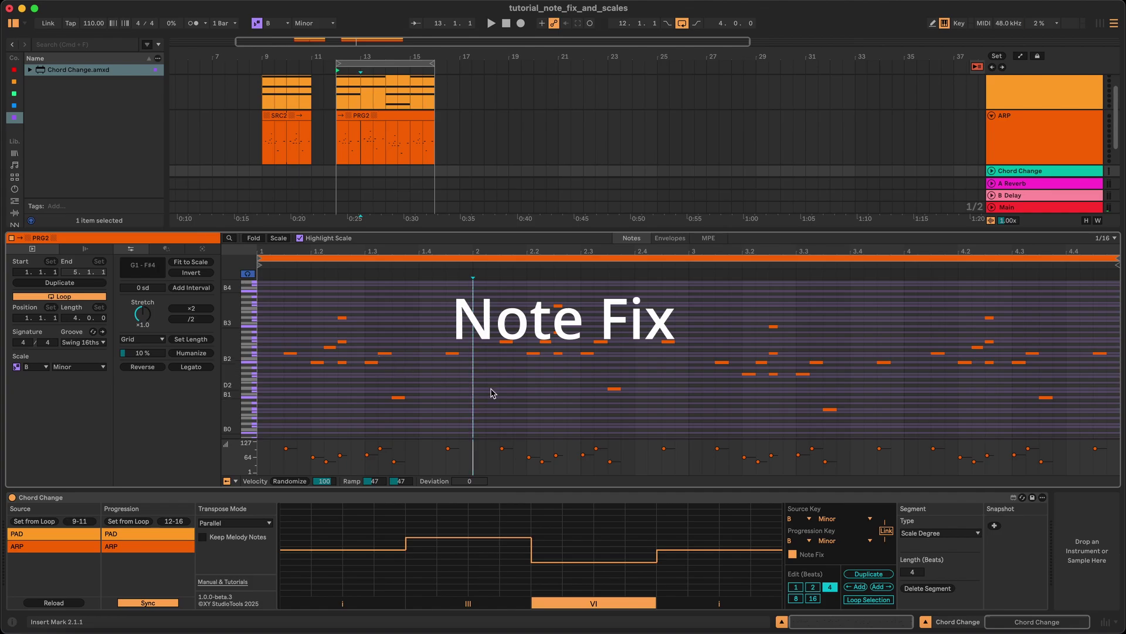
Compare playback with Note Fix off and on, finishing with Note Fix enabled.
left_click(793, 554)
left_click(793, 554)
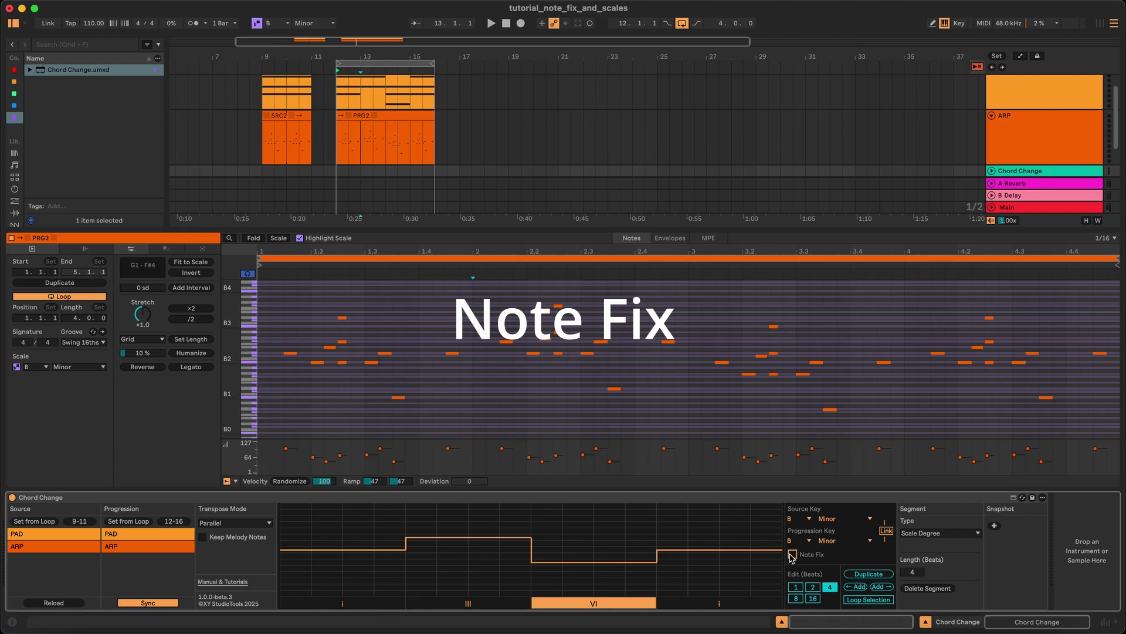
left_click(793, 554)
left_click(792, 554)
left_click(793, 554)
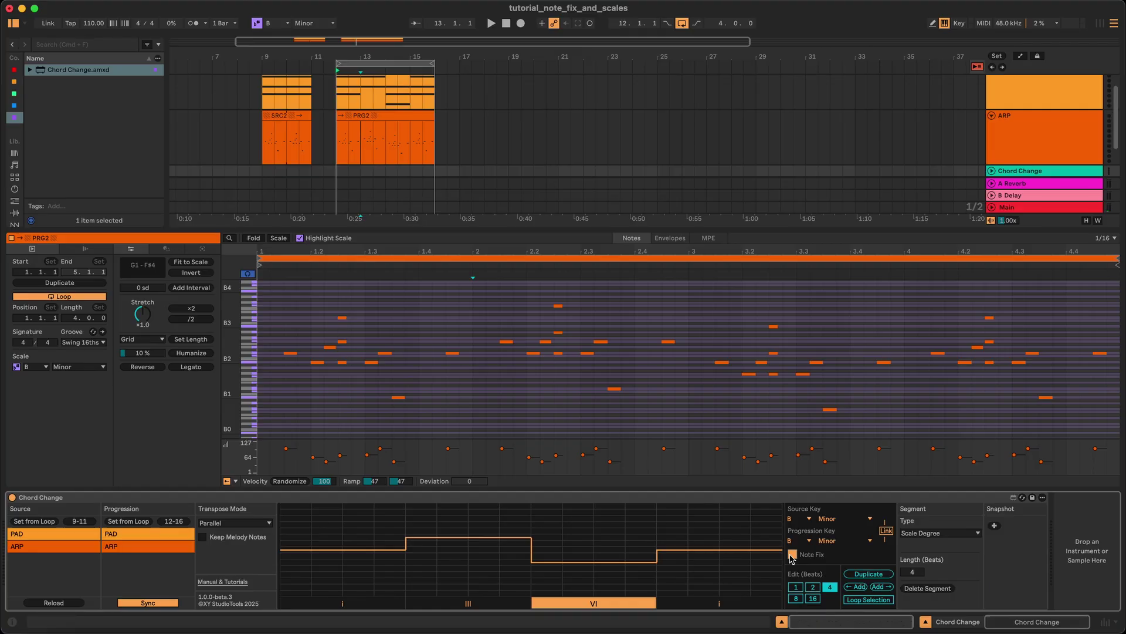
left_click(792, 554)
key("space")
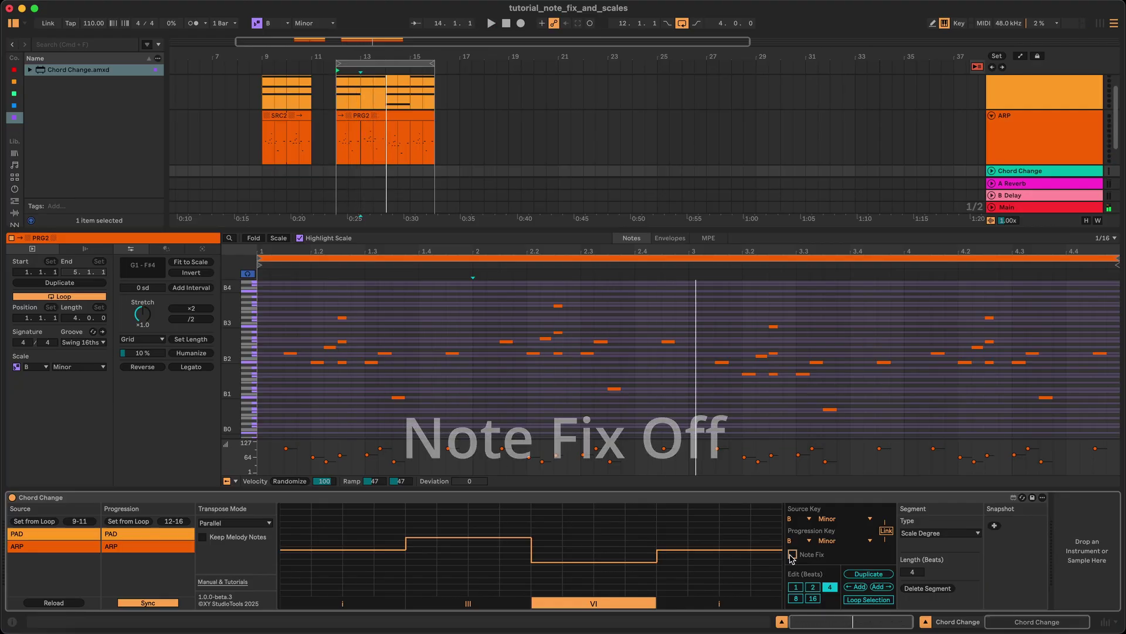
left_click(792, 555)
key("space")
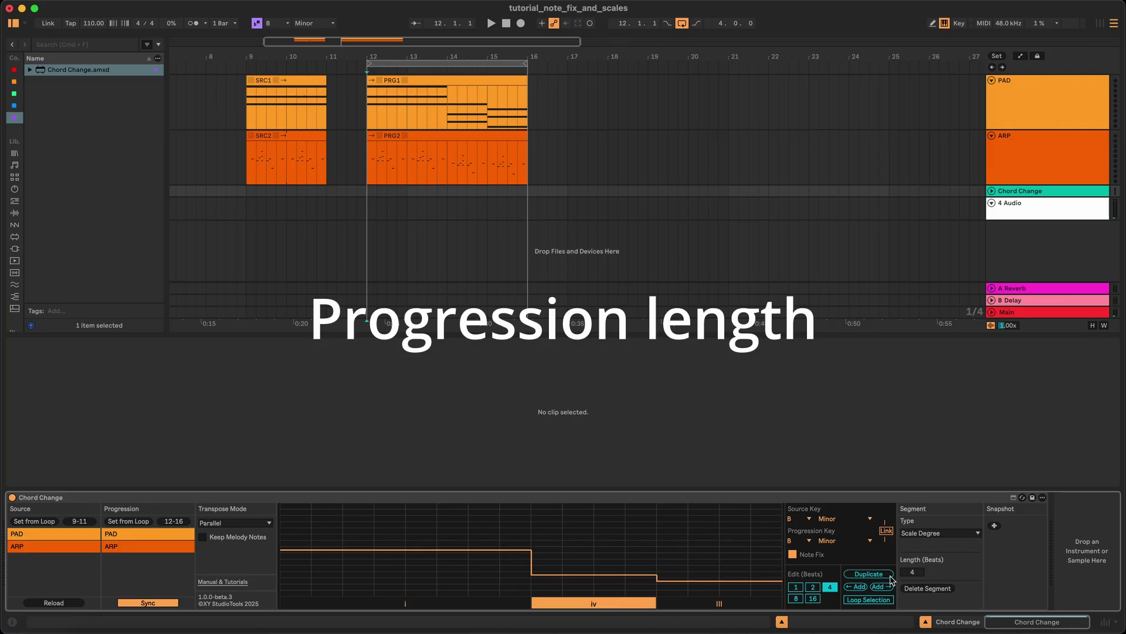
Set segment length to 8 beats, add then delete a segment, restore 4 beats, and duplicate the progression.
type("8")
key("Return")
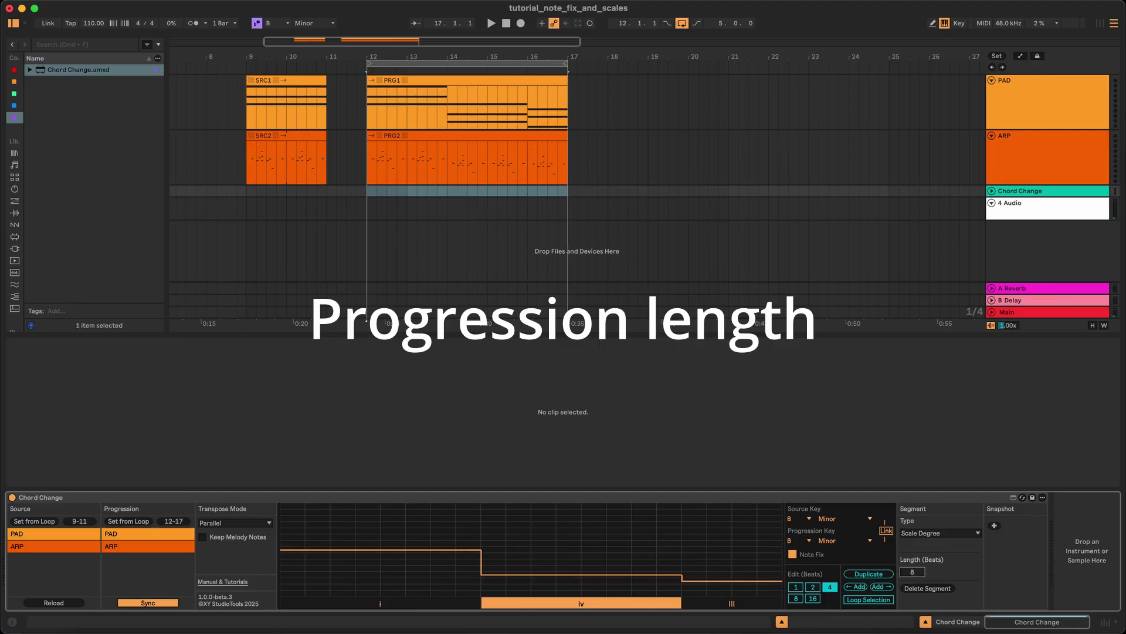
left_click(883, 587)
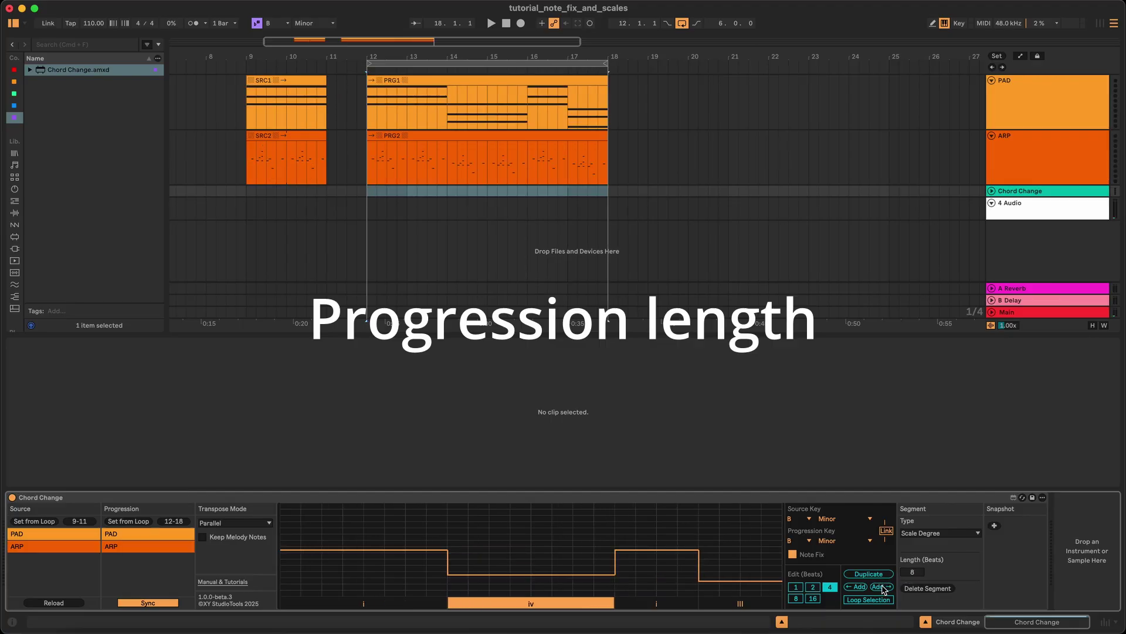
left_click(675, 603)
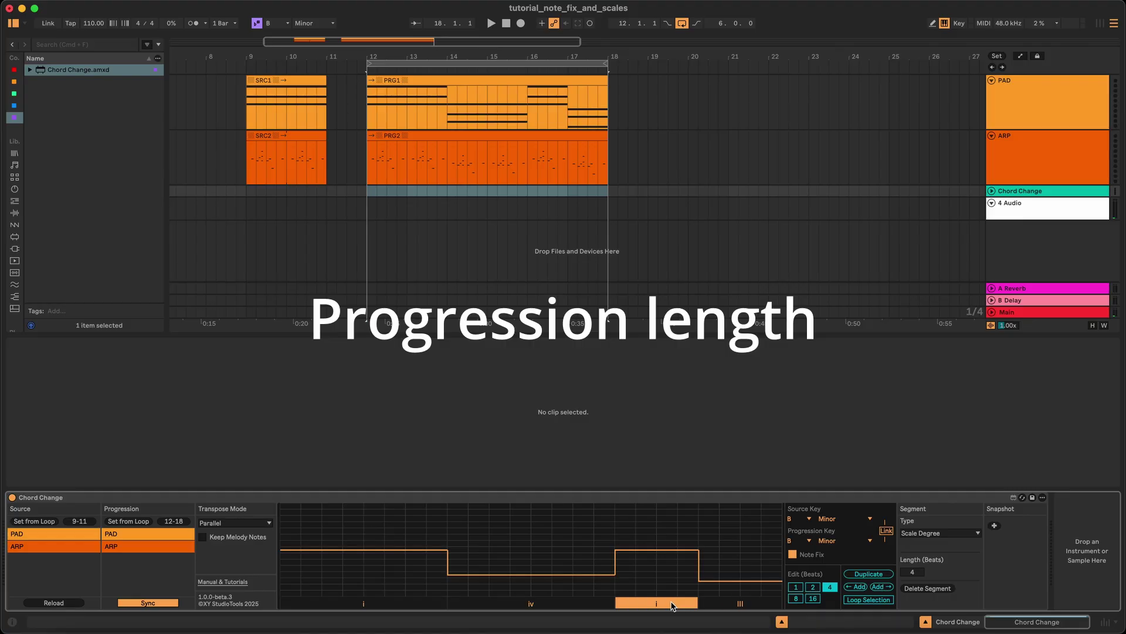
left_click(918, 588)
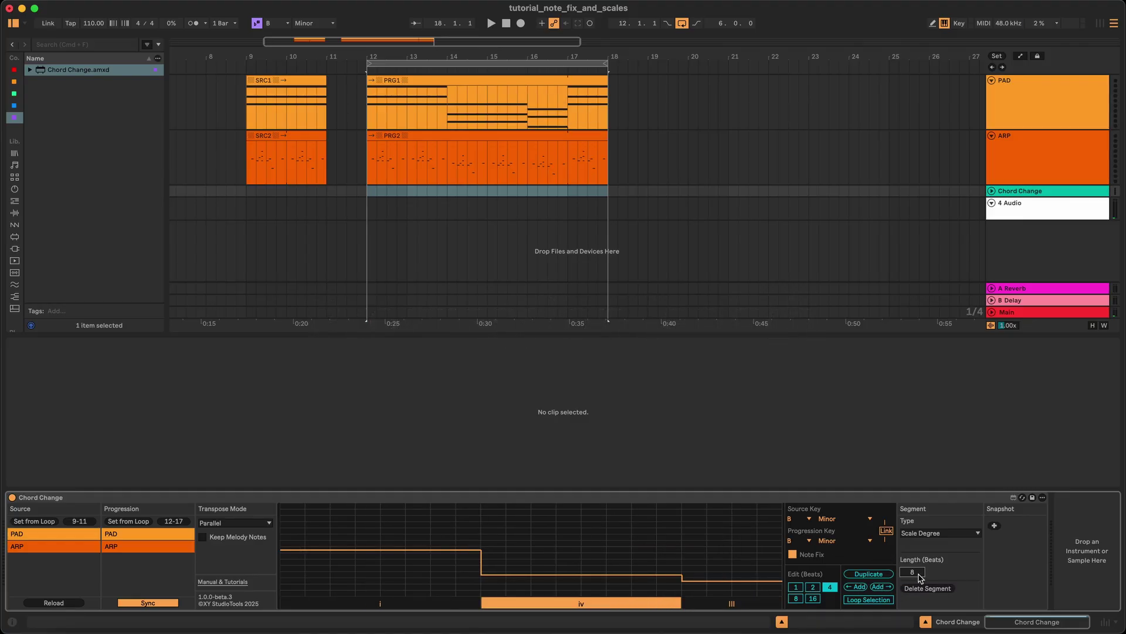
left_click_drag(919, 577, 919, 582)
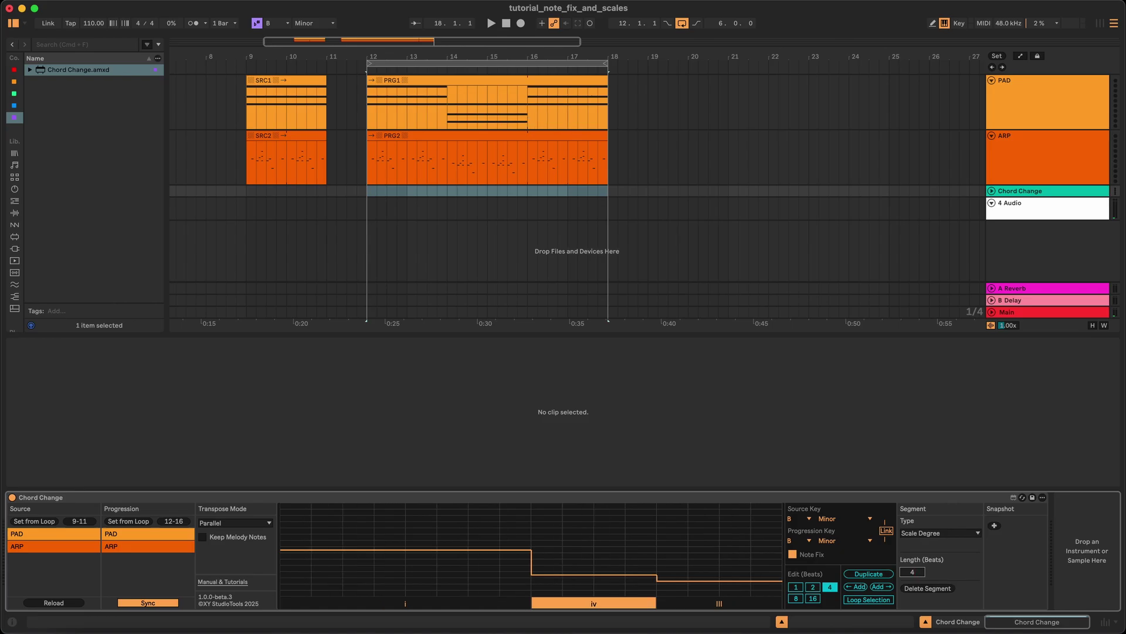
left_click(870, 575)
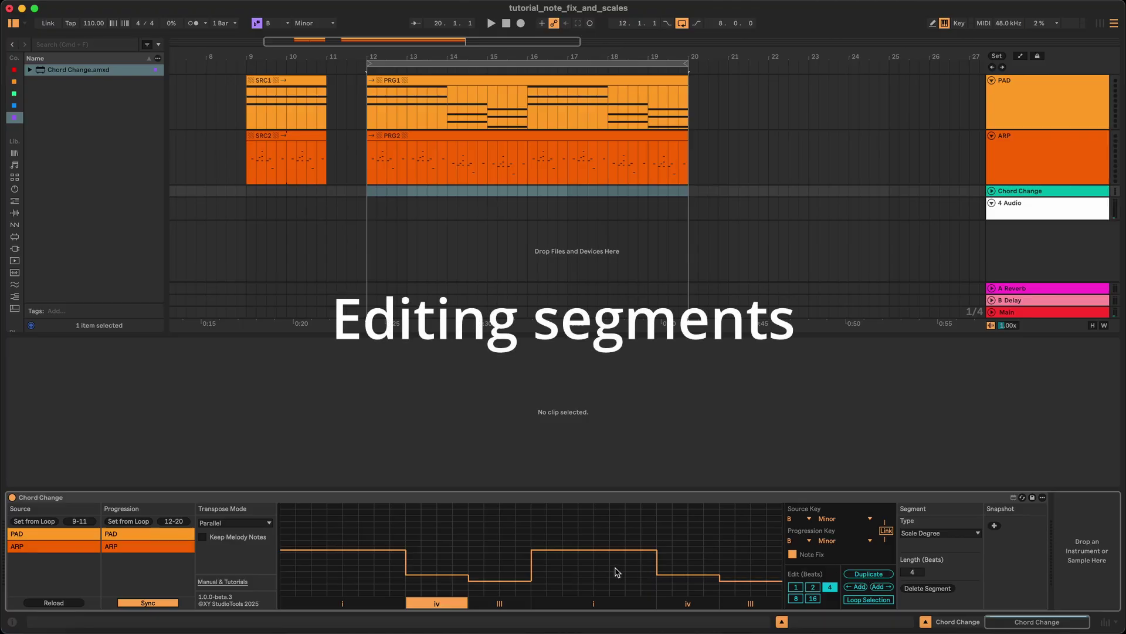
Lower part of a segment to iv, then with 2-beat editing lower a segment to VI.
left_click(572, 557)
mouse_move(573, 558)
left_mouse_down()
mouse_move(573, 575)
mouse_move(575, 550)
left_mouse_up()
left_click(812, 587)
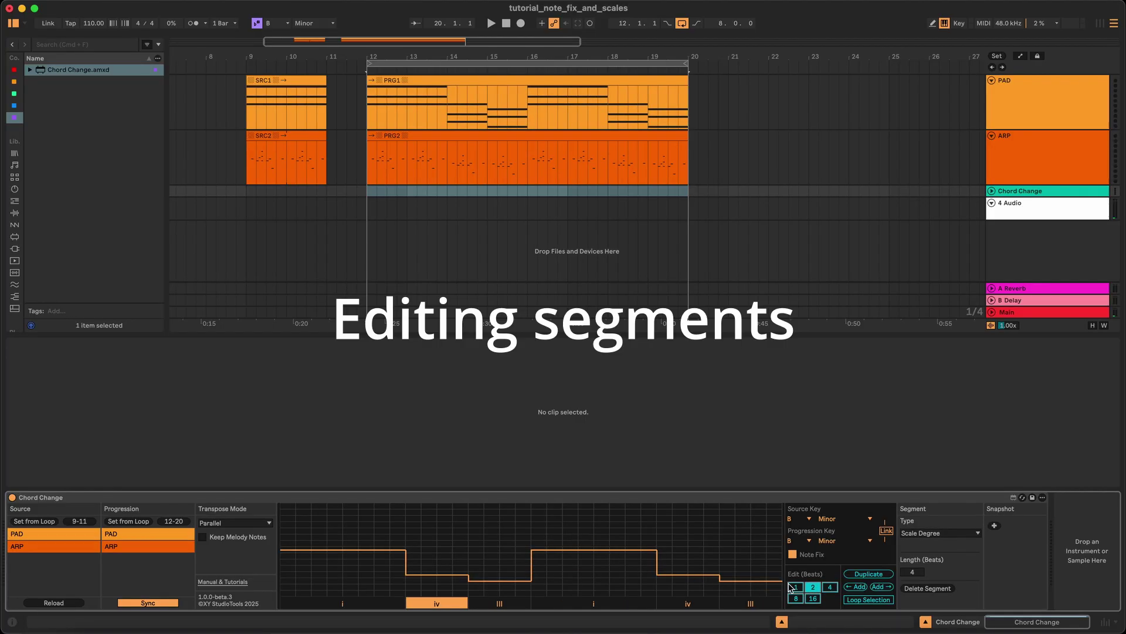
left_click_drag(557, 556, 558, 555)
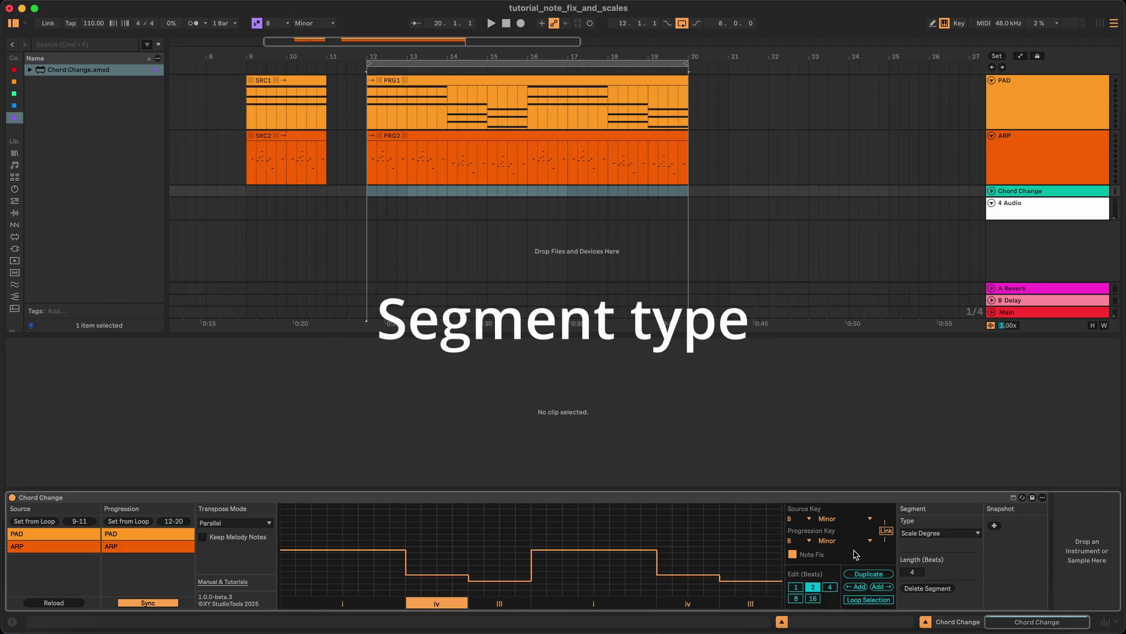
Make the last III segment a passing chord of type Secondary Dominant.
left_click(919, 534)
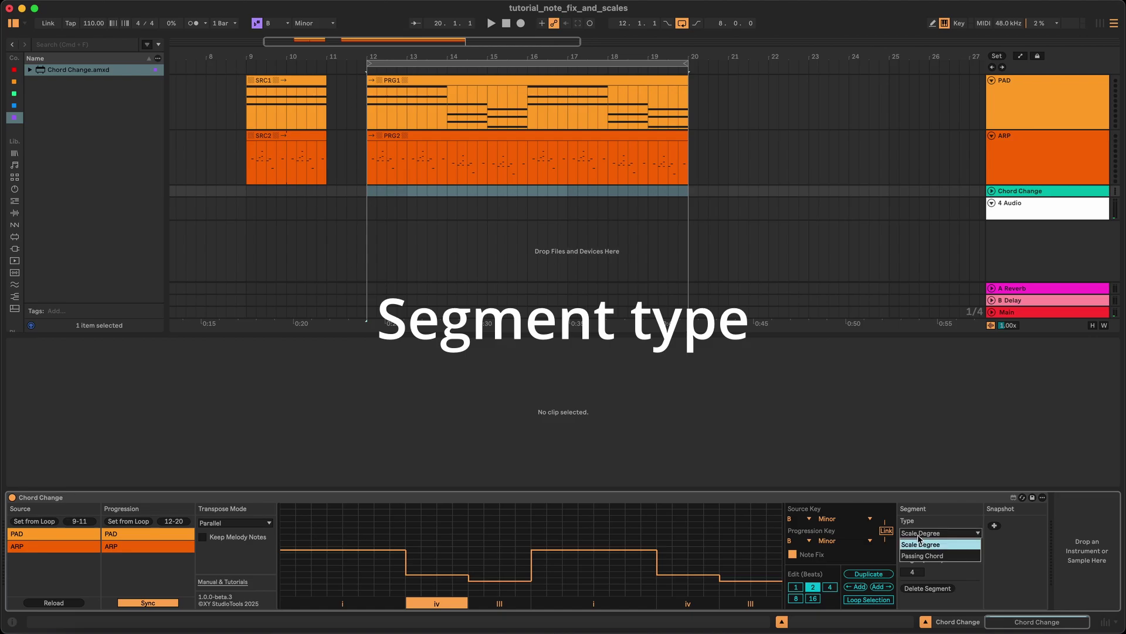
left_click(922, 525)
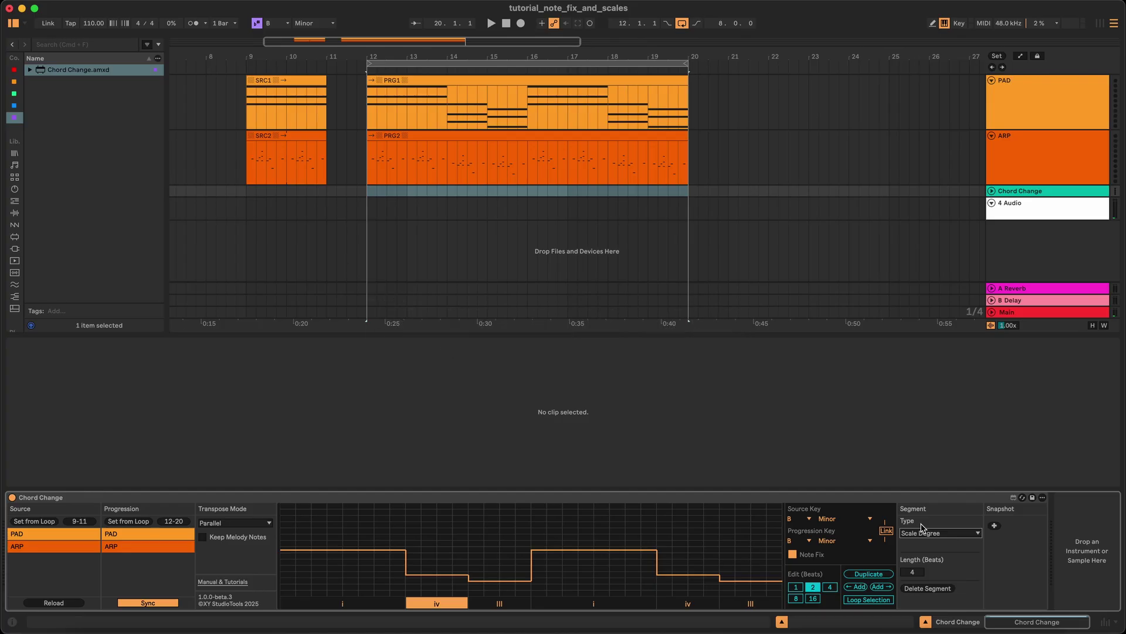
left_click(778, 601)
left_click(919, 536)
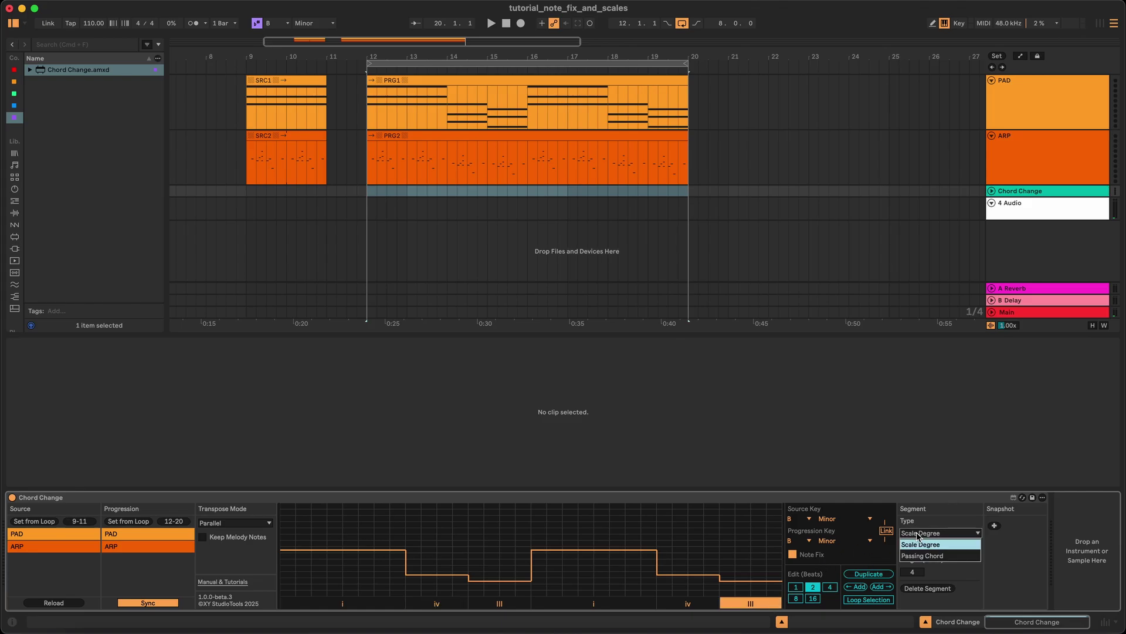
left_click(920, 555)
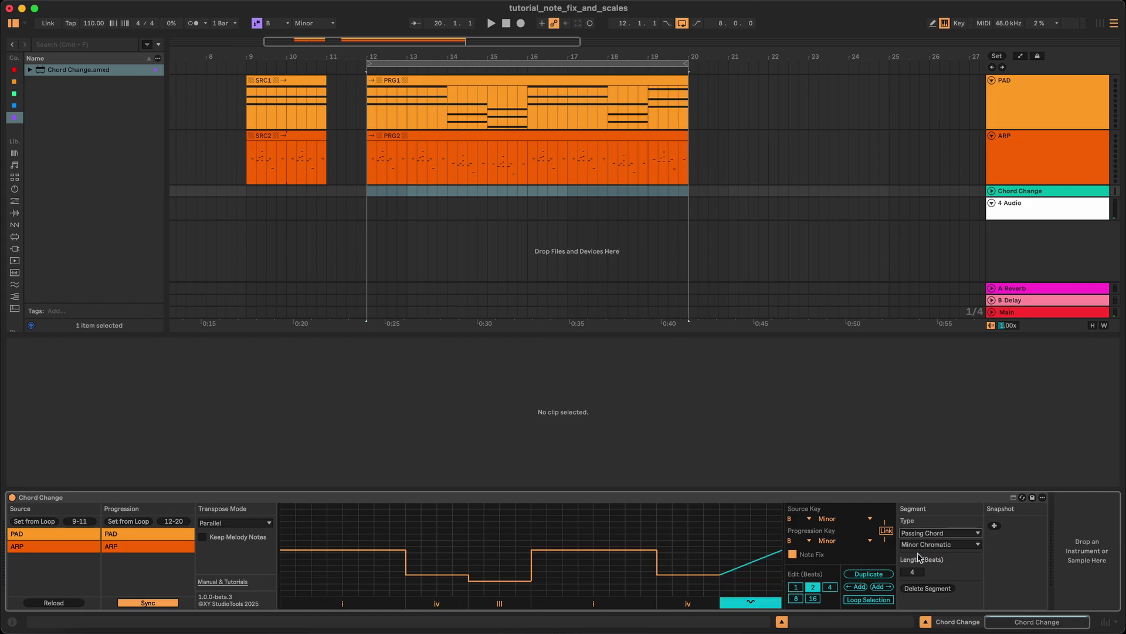
left_click(919, 545)
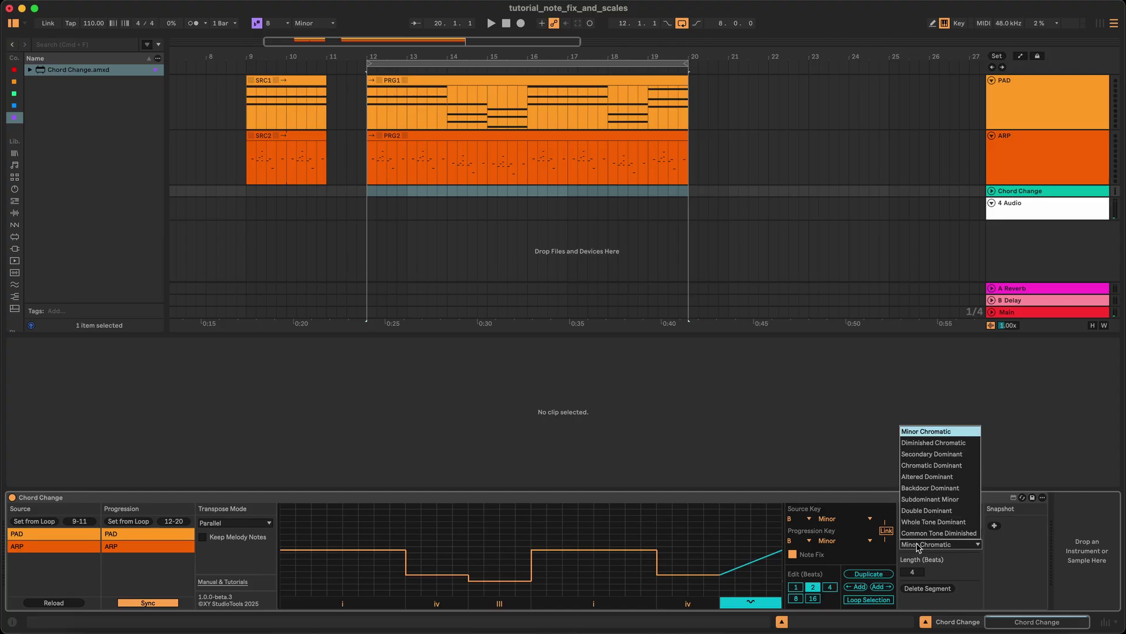
left_click(955, 558)
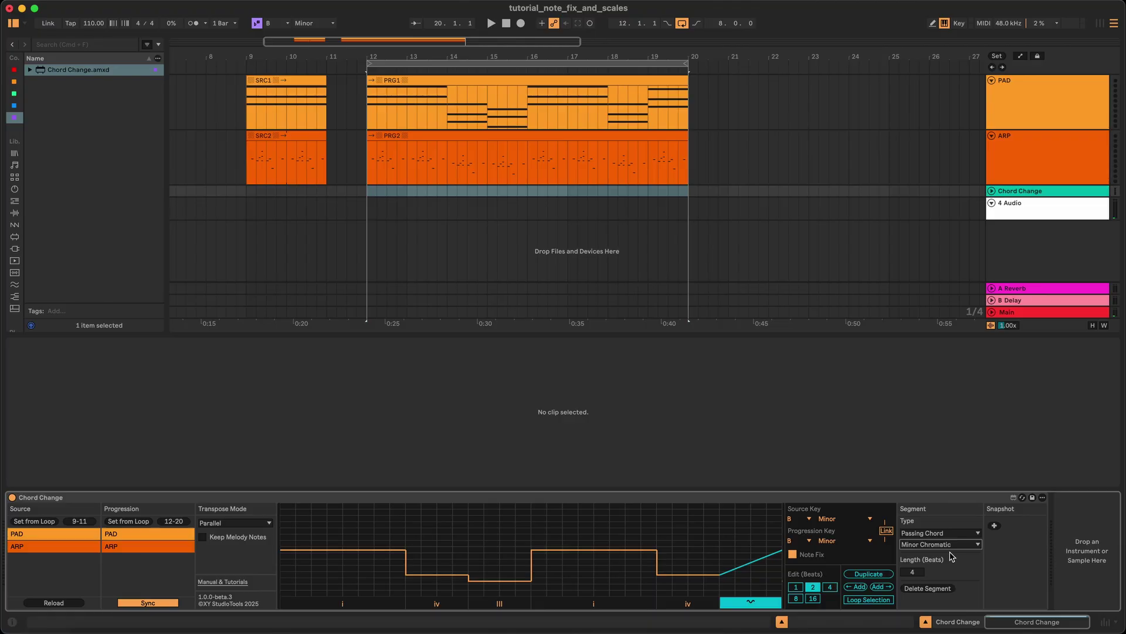
left_click(939, 544)
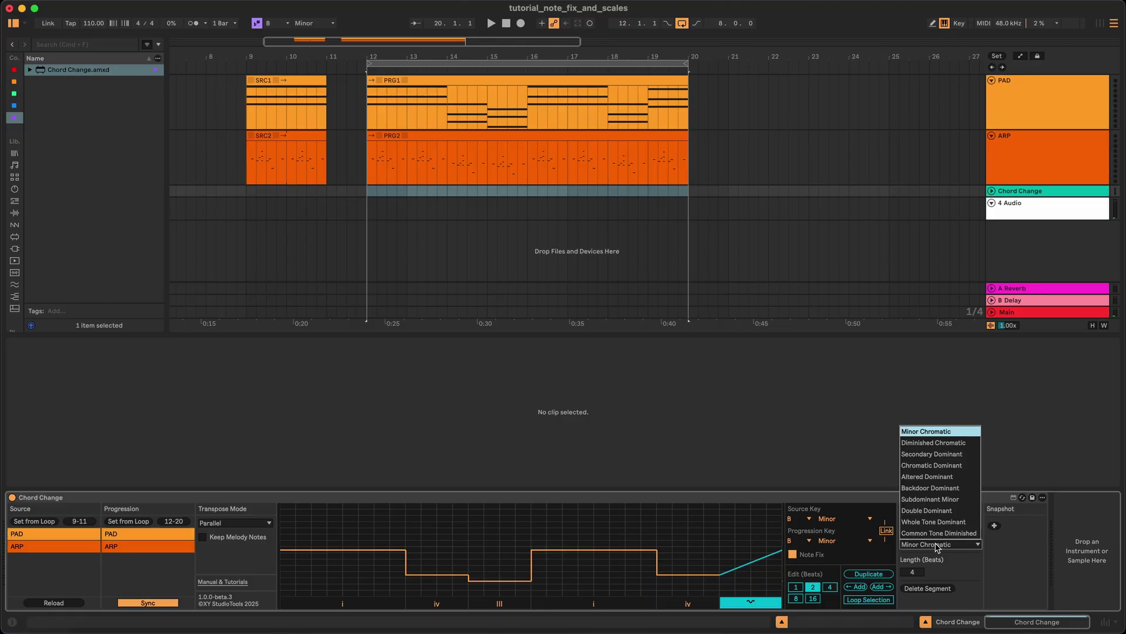
left_click(925, 454)
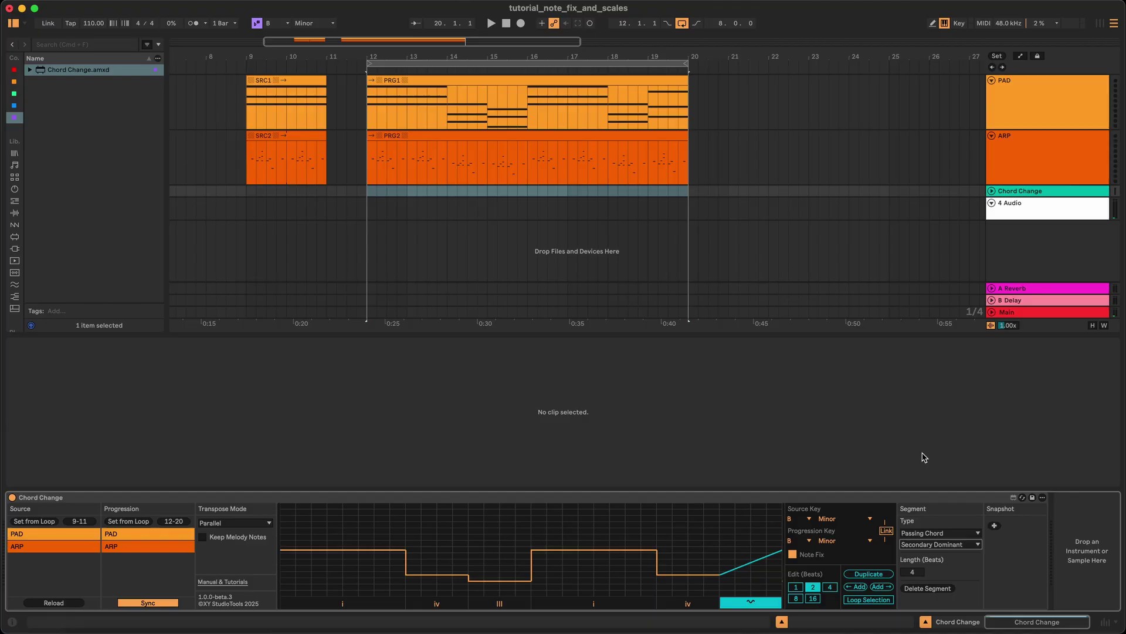
Turn the iv segment into a passing chord and set the last segment to Secondary Dominant.
left_click(703, 602)
left_click(919, 533)
left_click(919, 557)
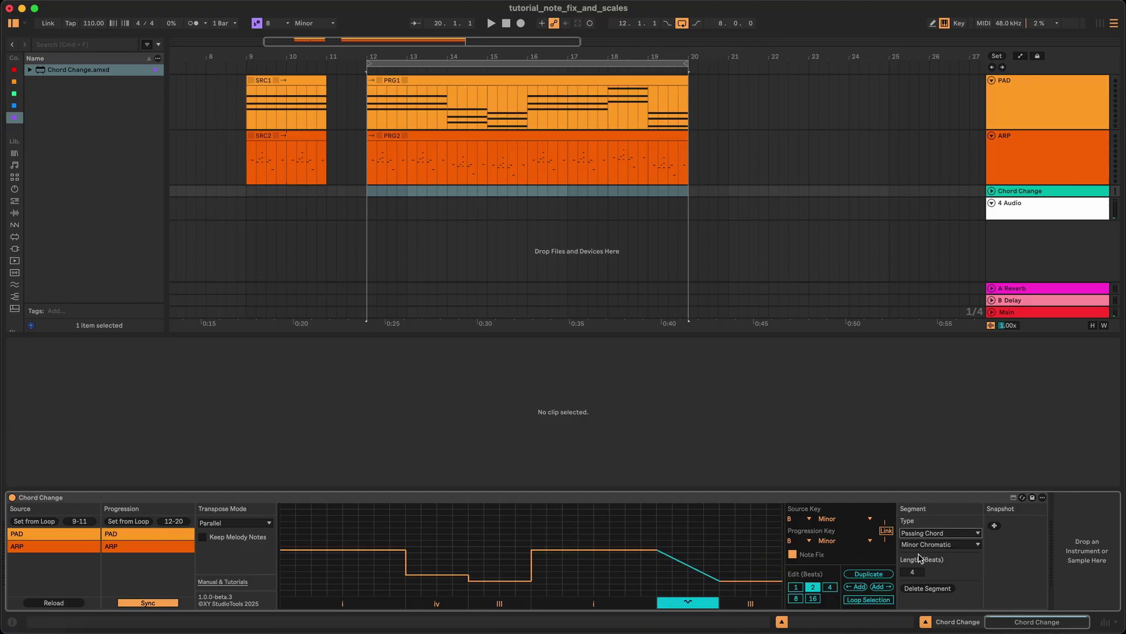
left_click(766, 607)
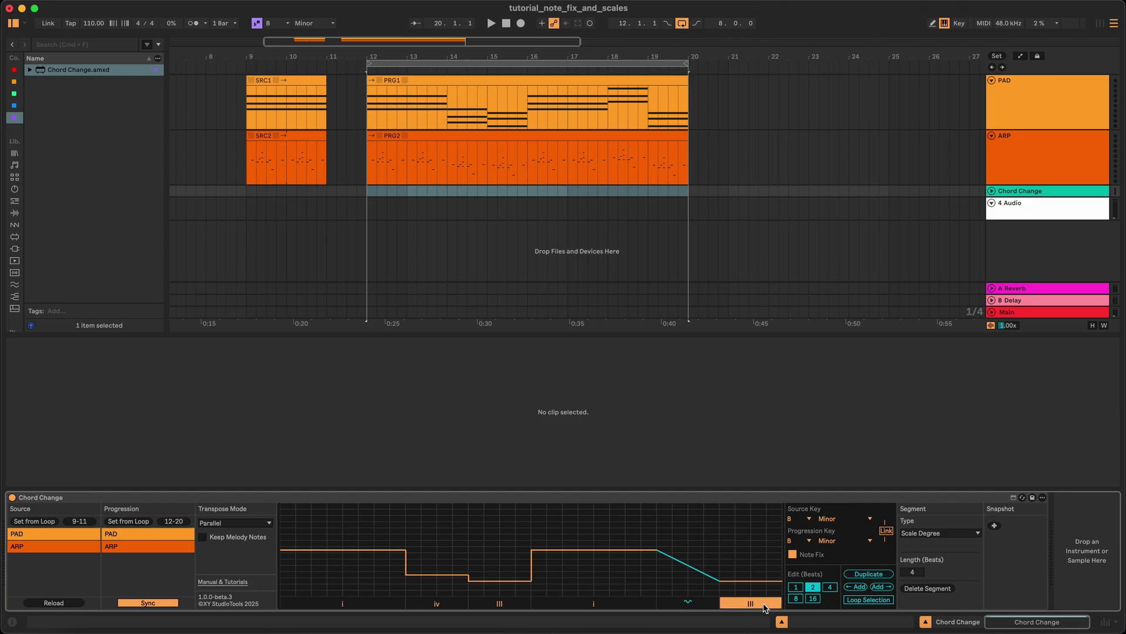
left_click(920, 534)
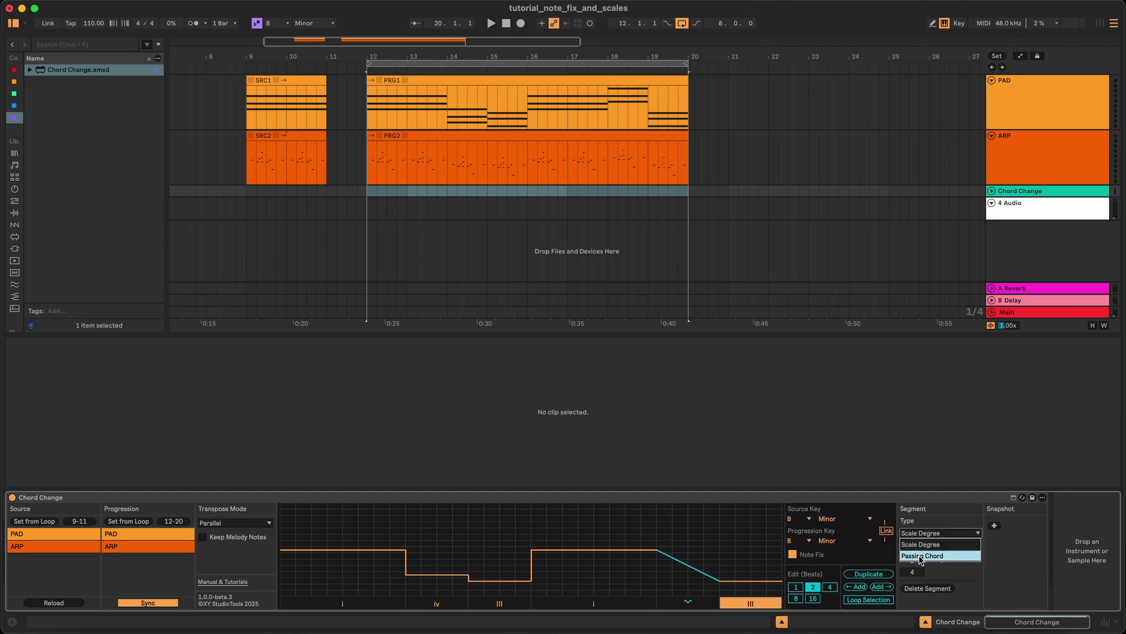
left_click(919, 556)
left_click(923, 544)
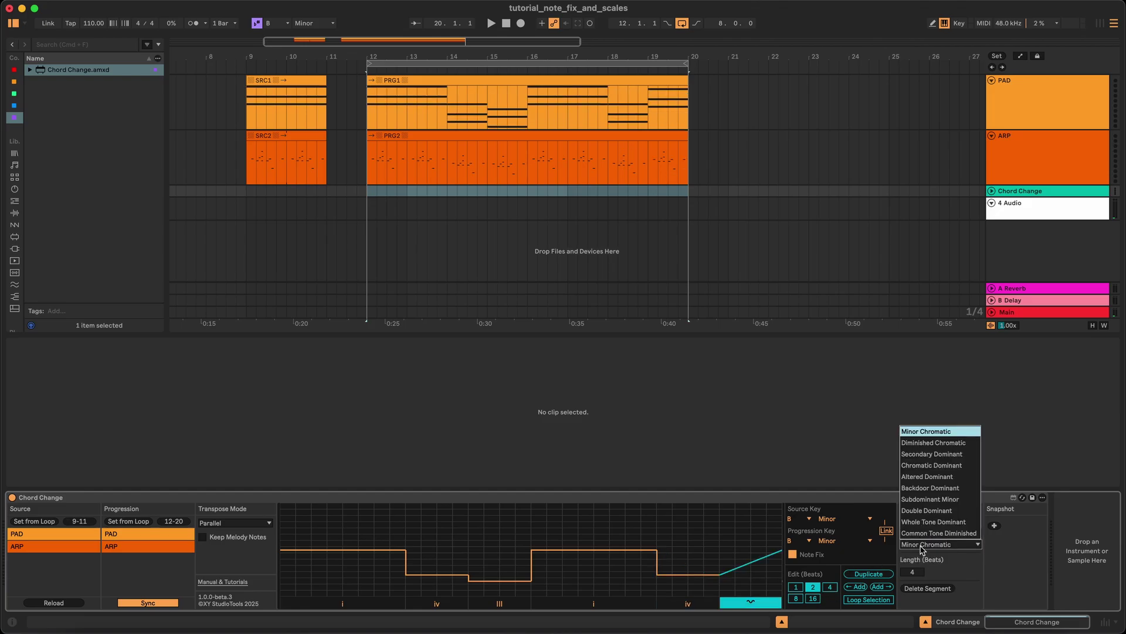
left_click(929, 454)
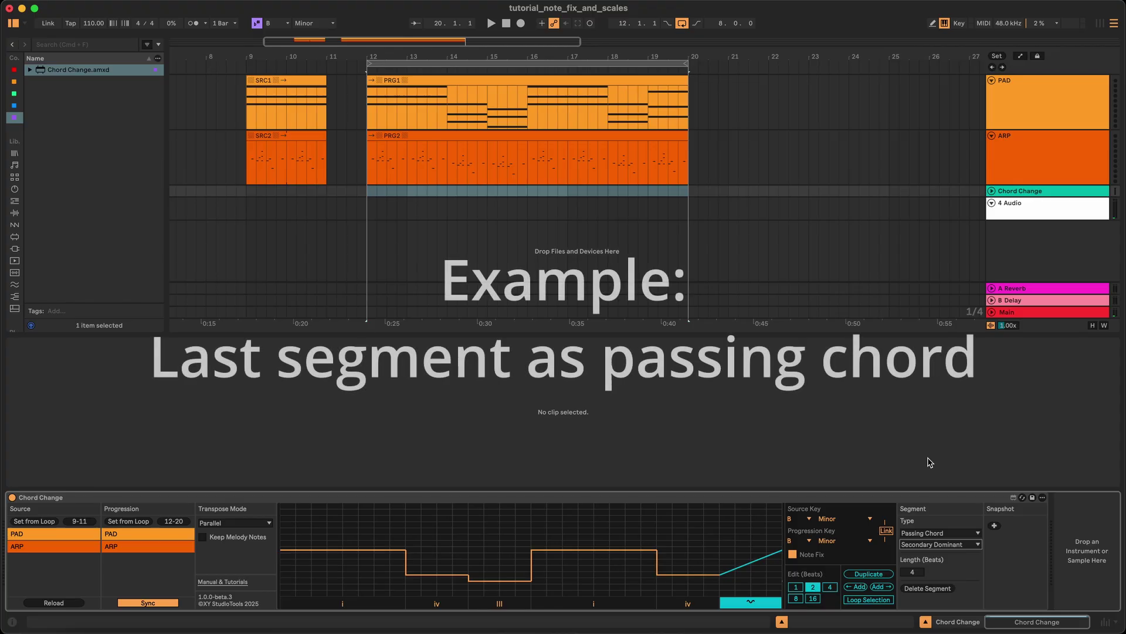
Start playback of PRG1/PRG2 to hear the closing Secondary Dominant passing chord.
key("space")
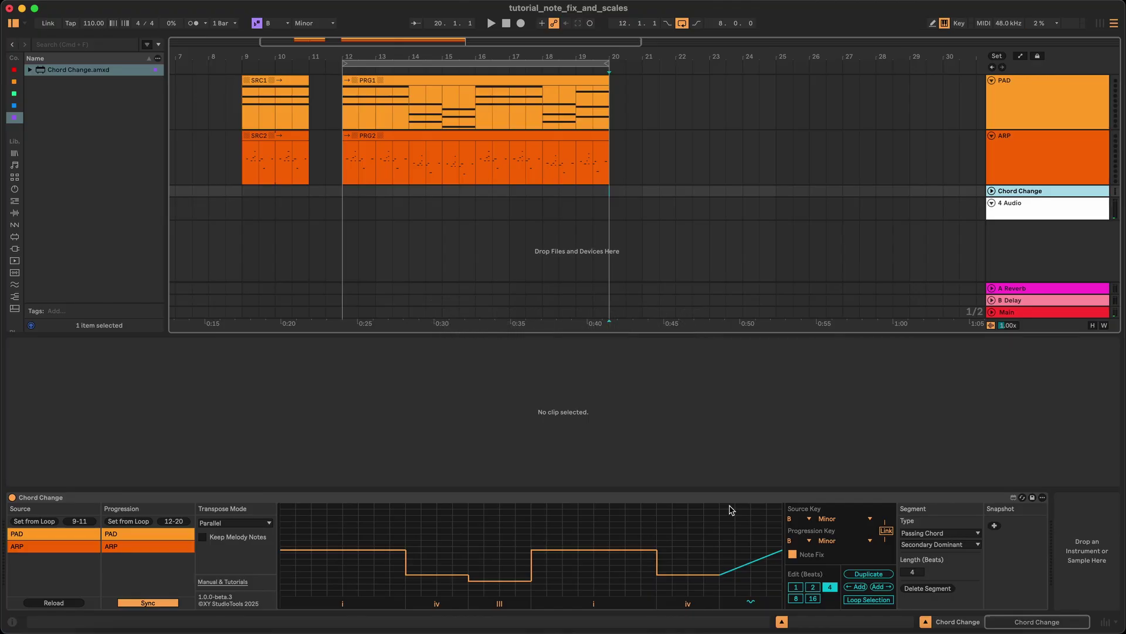
Store the progression as a snapshot, raise the second chord, and save two more snapshots.
left_click(994, 526)
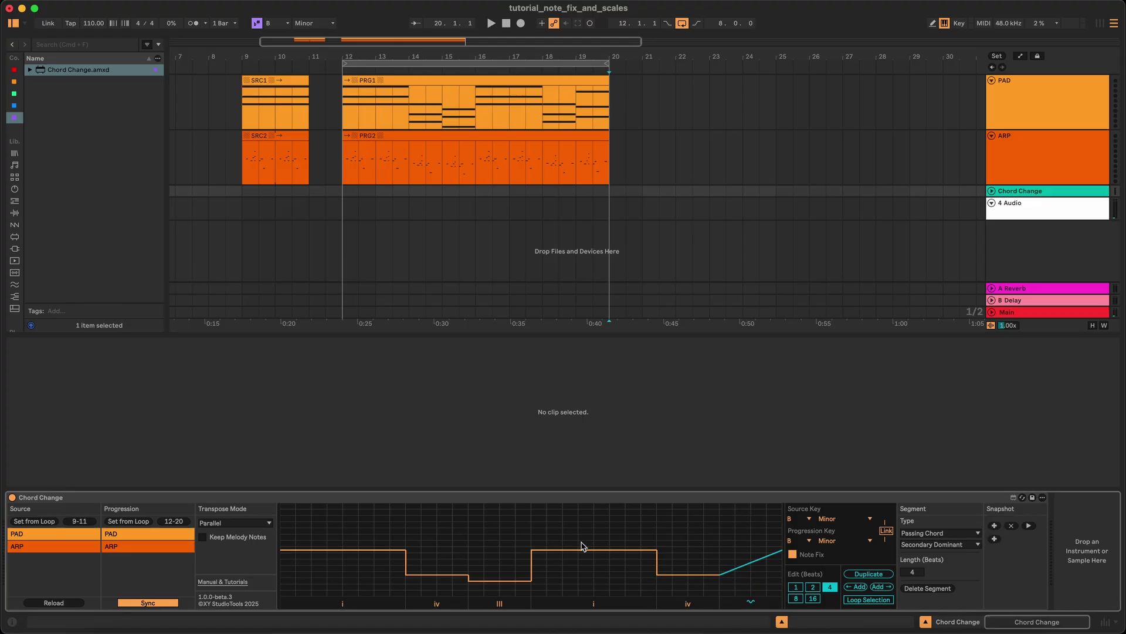
left_click(444, 538)
scroll(444, 537, "up", 1)
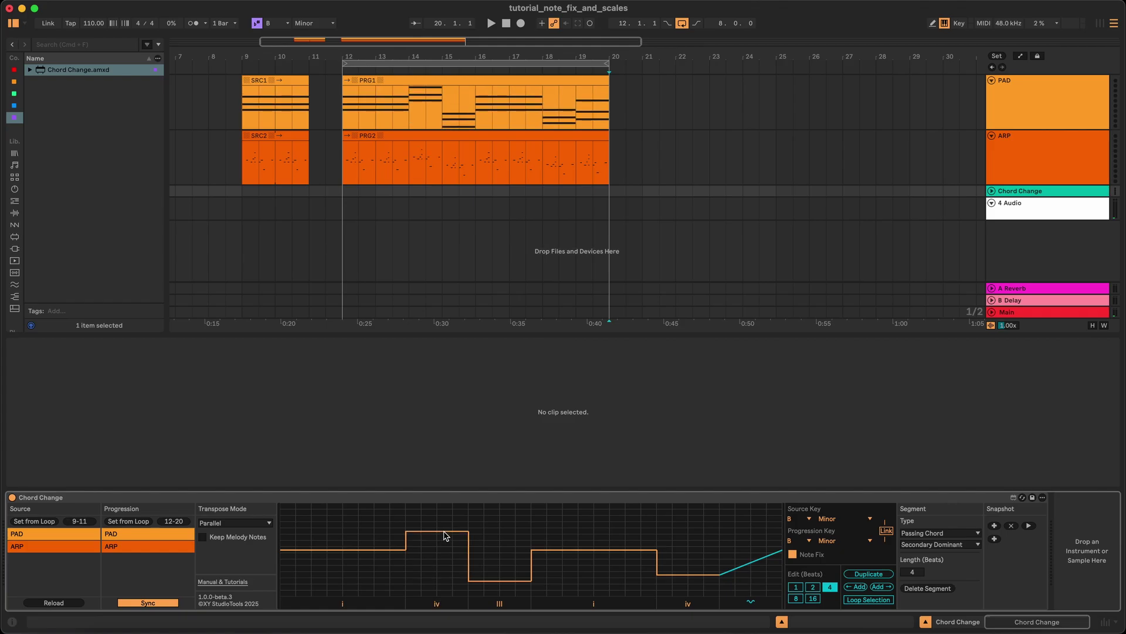
left_click(995, 539)
left_click(996, 552)
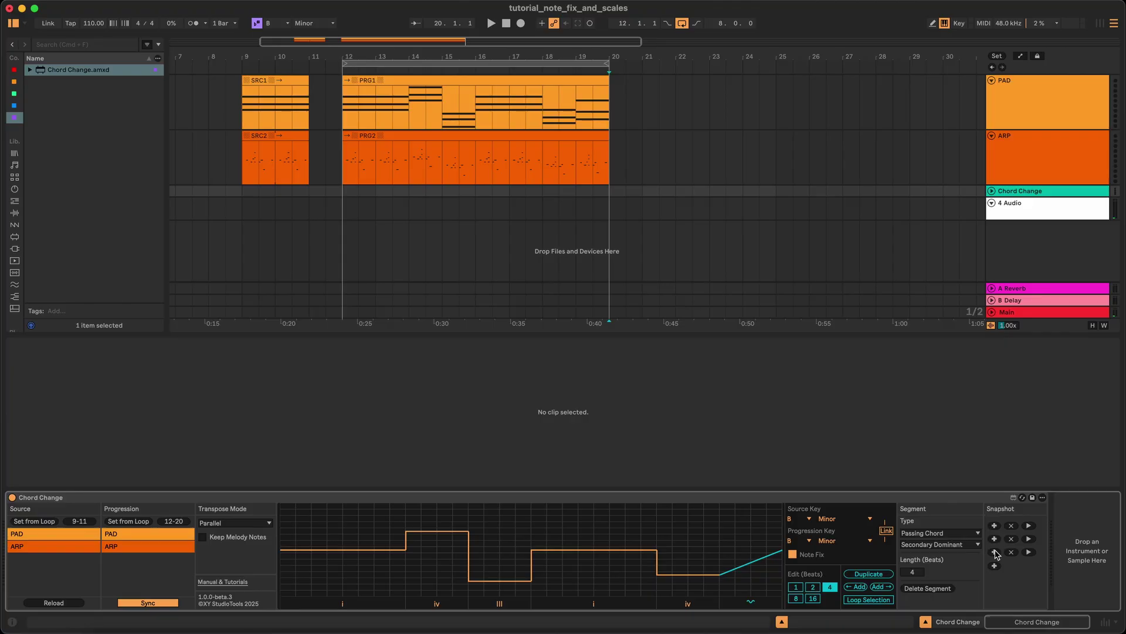
Recall the first and second snapshots, raise the third chord to v, and delete the third snapshot.
left_click(1028, 525)
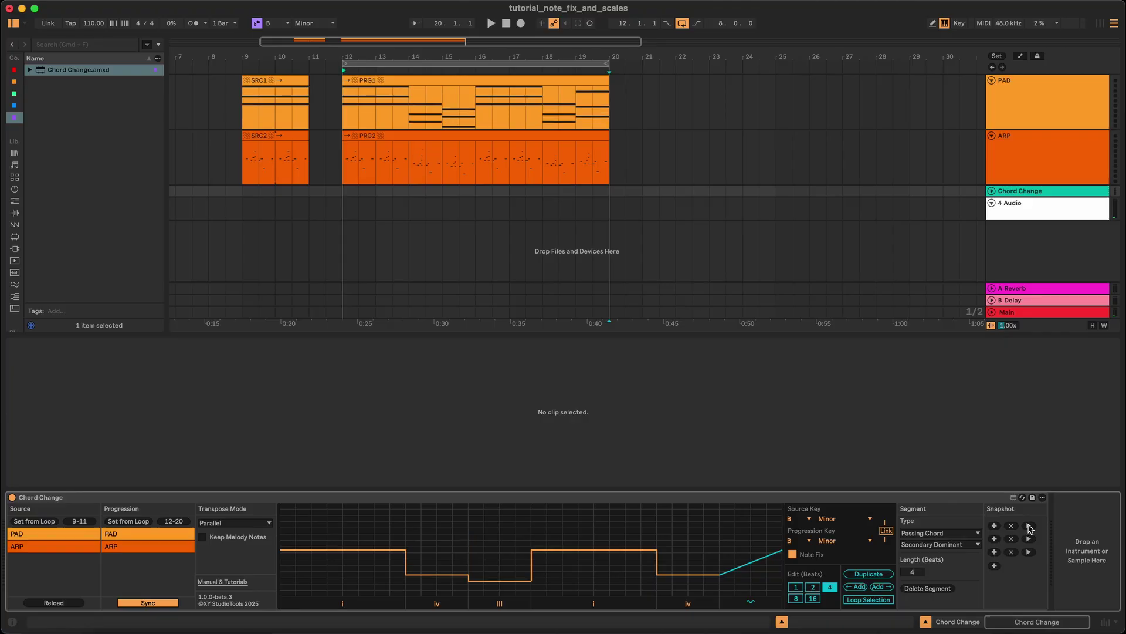
left_click(1029, 538)
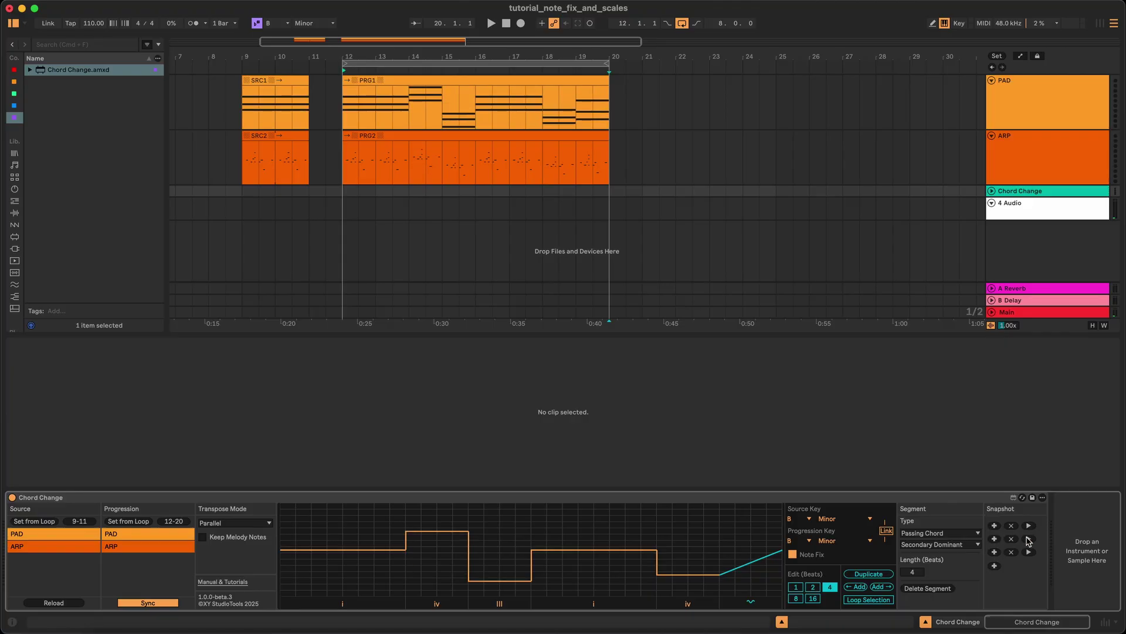
left_click_drag(508, 579, 503, 526)
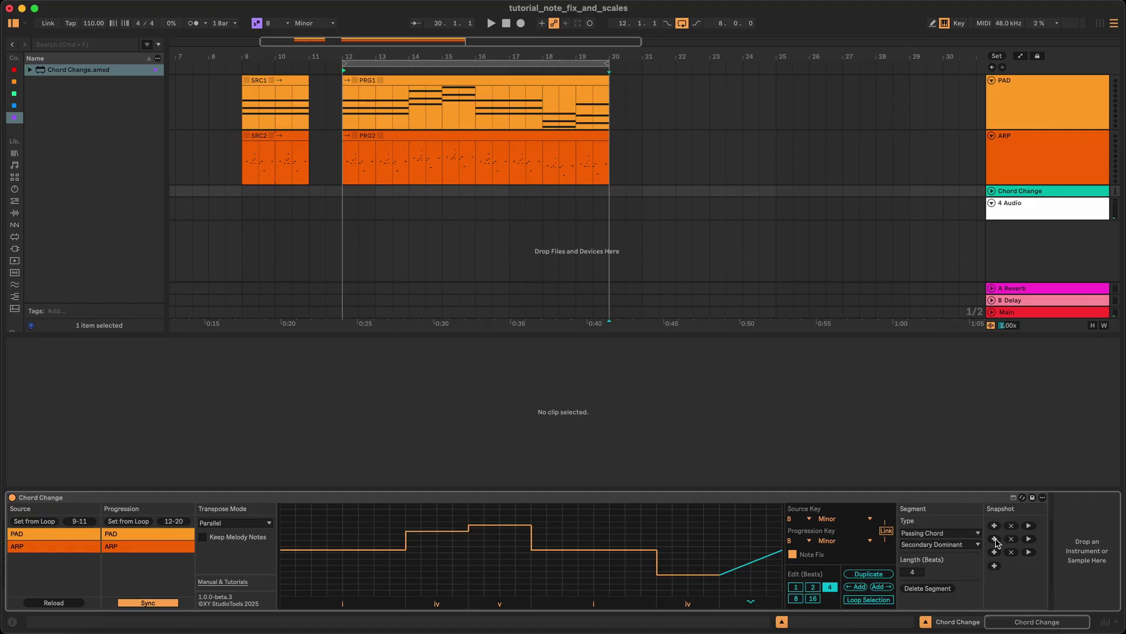
left_click(1011, 551)
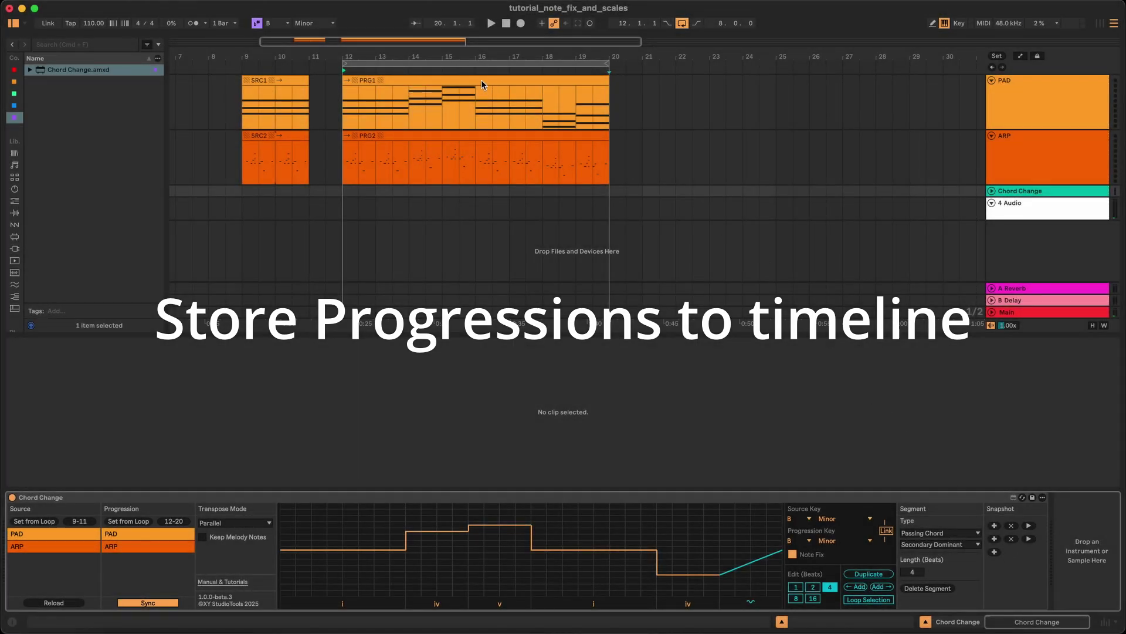
Copy the PRG1 and PRG2 clips to bars 21–29.
left_click(482, 85)
left_click(426, 135, "shift")
left_click_drag(424, 136, 702, 155)
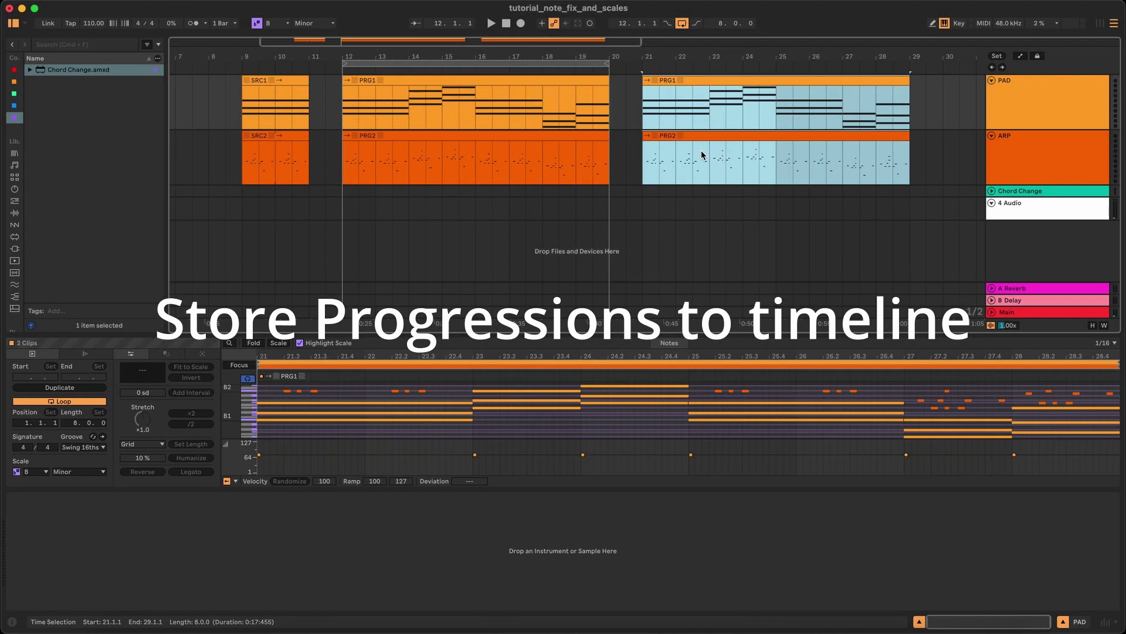
left_click_drag(674, 55, 439, 51)
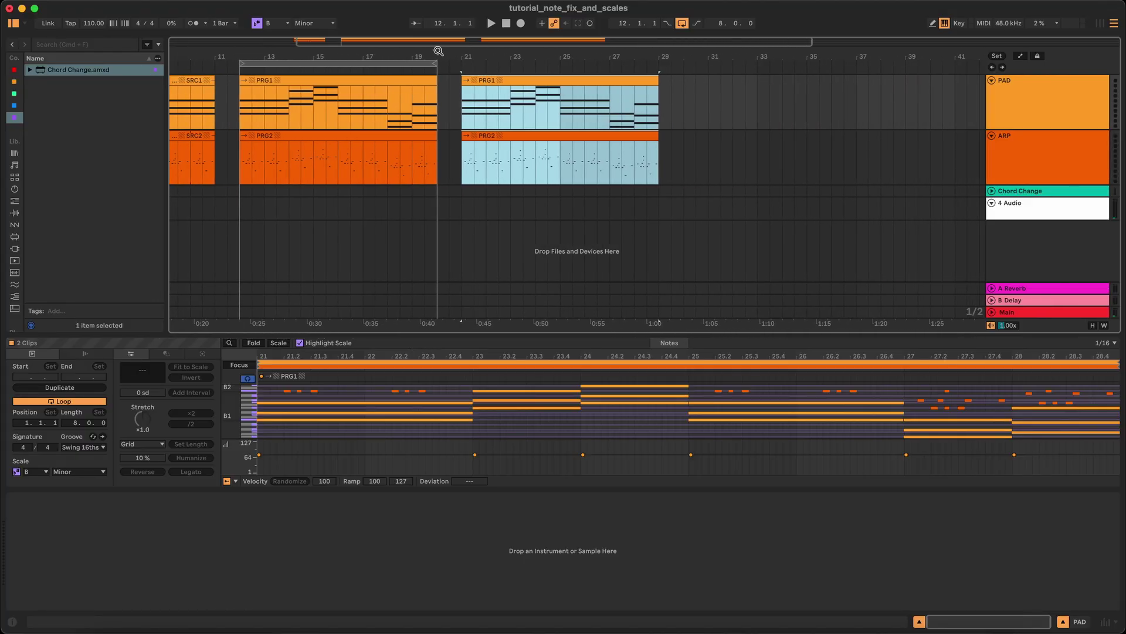
Set the Chord Change progression range to the looped bars 30–38.
left_click_drag(602, 106, 825, 108)
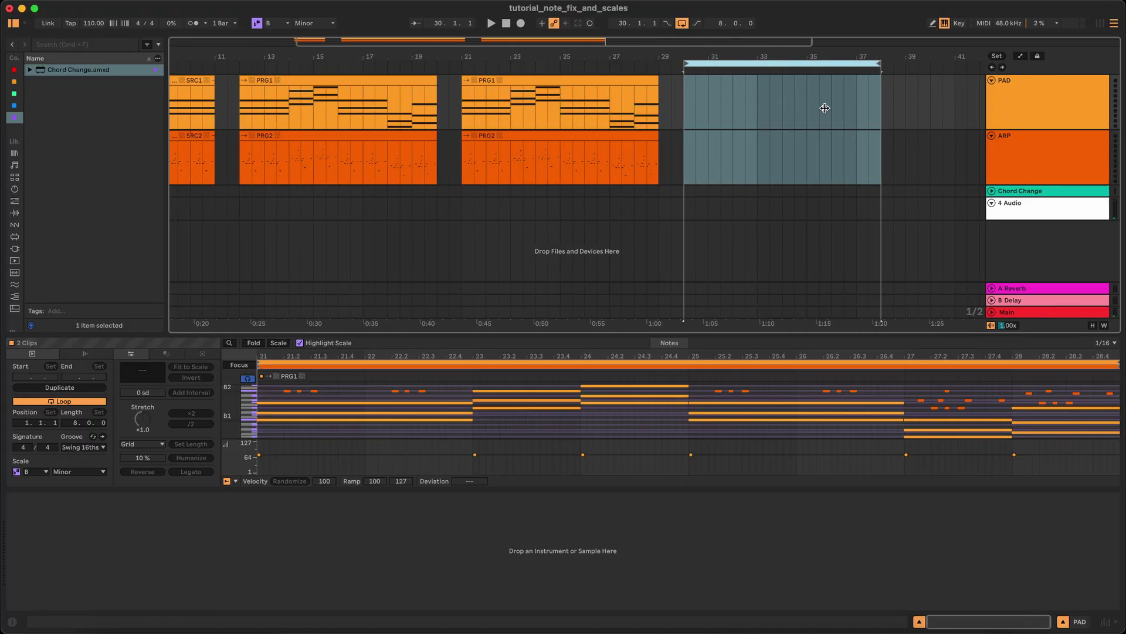
left_click(1026, 191)
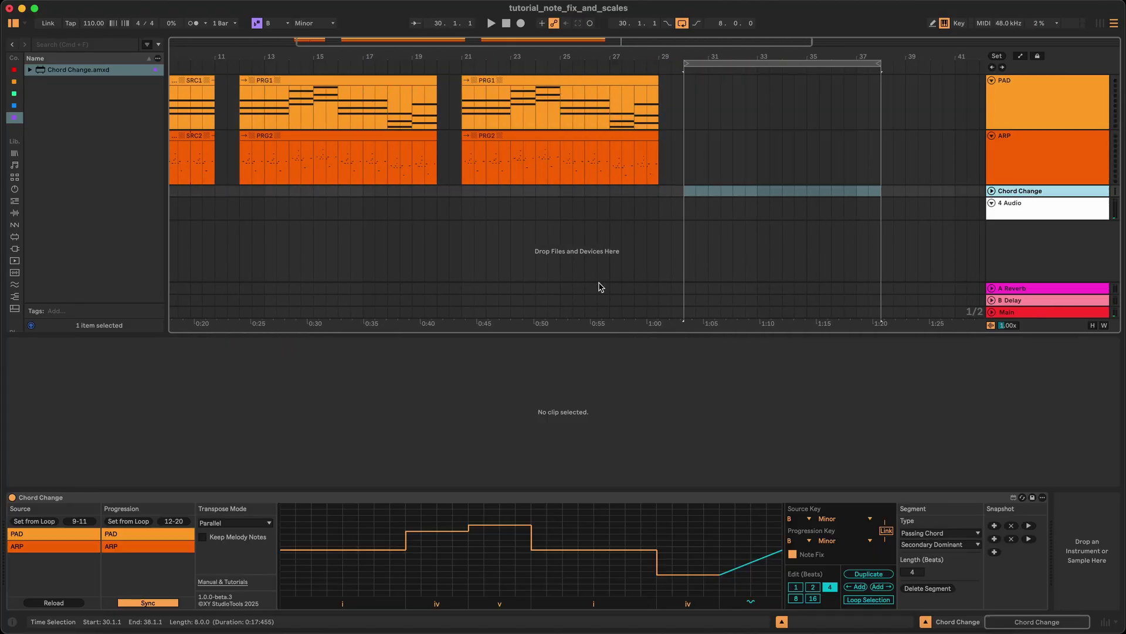
left_click(140, 521)
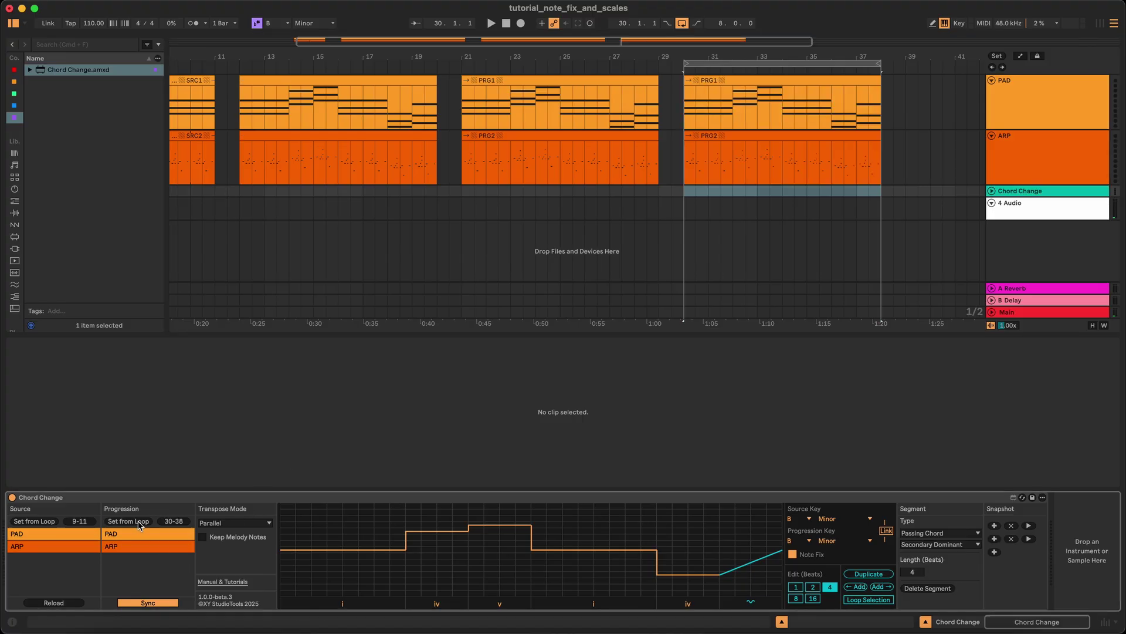
Consolidate bars 30–38 into a new scene and view it in Session View.
right_click(735, 67)
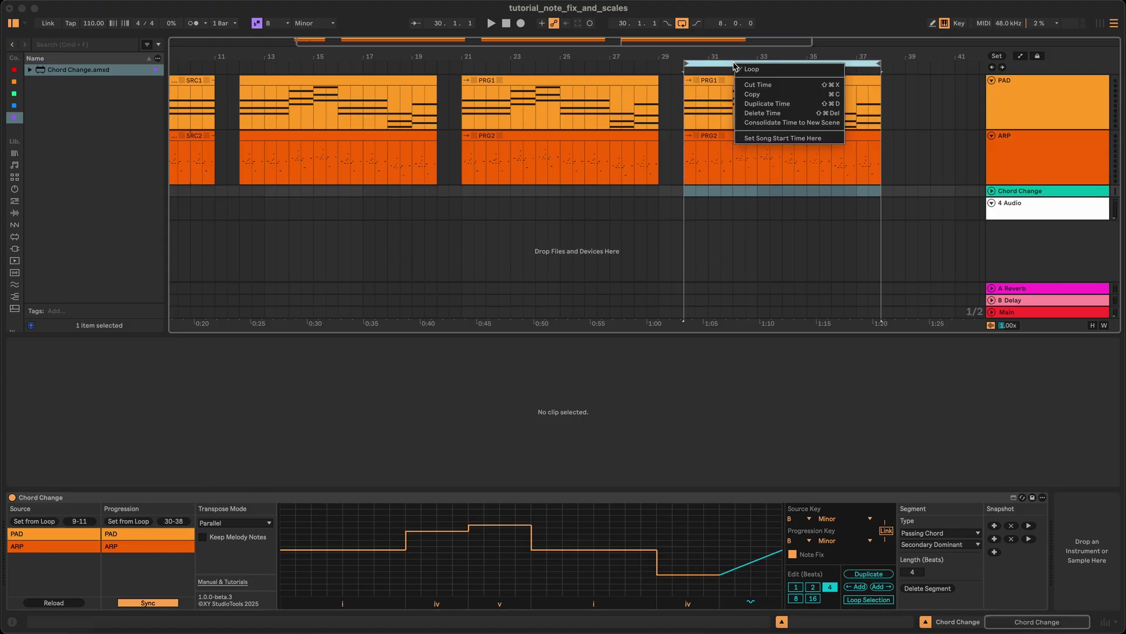
left_click(759, 123)
key("Tab")
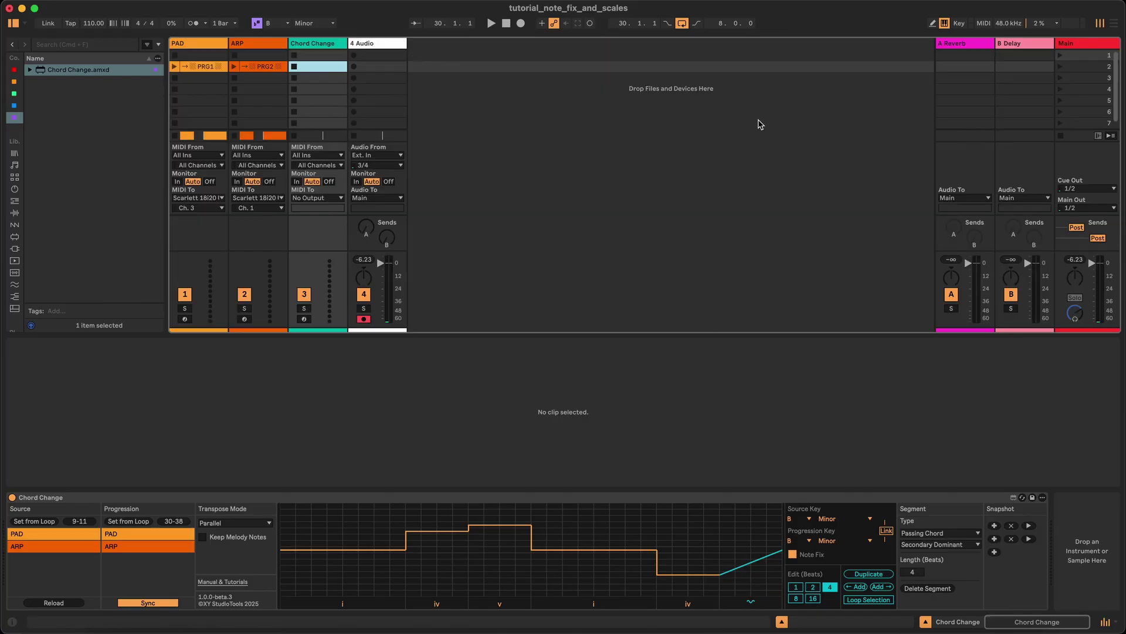